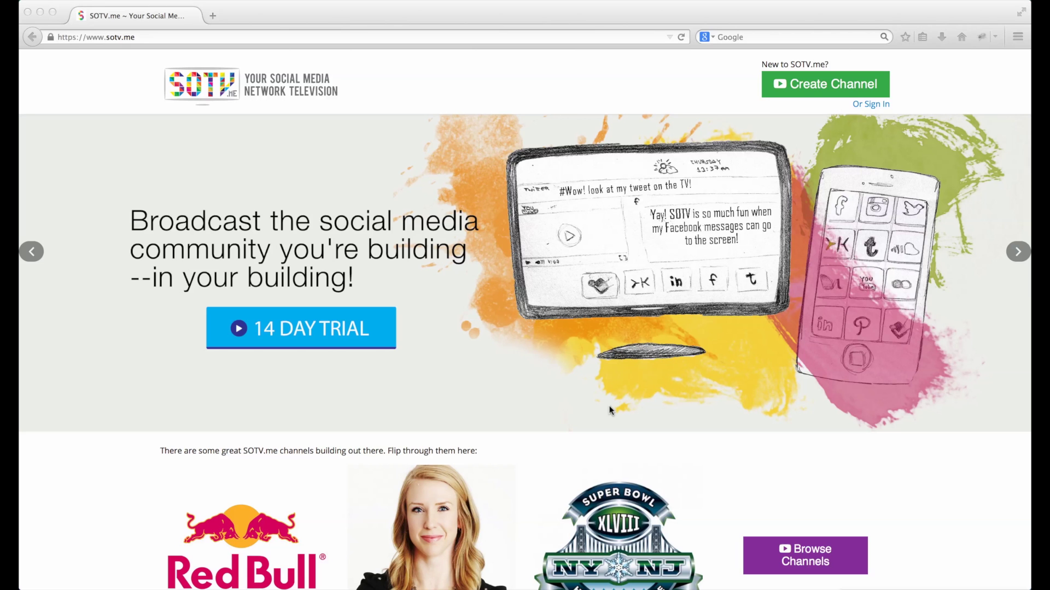
- Scroll the SOTV.me home page and open the Browse Channels directory
{"action": "scroll", "coordinate": [610, 410], "scroll_direction": "down", "scroll_amount": 5}
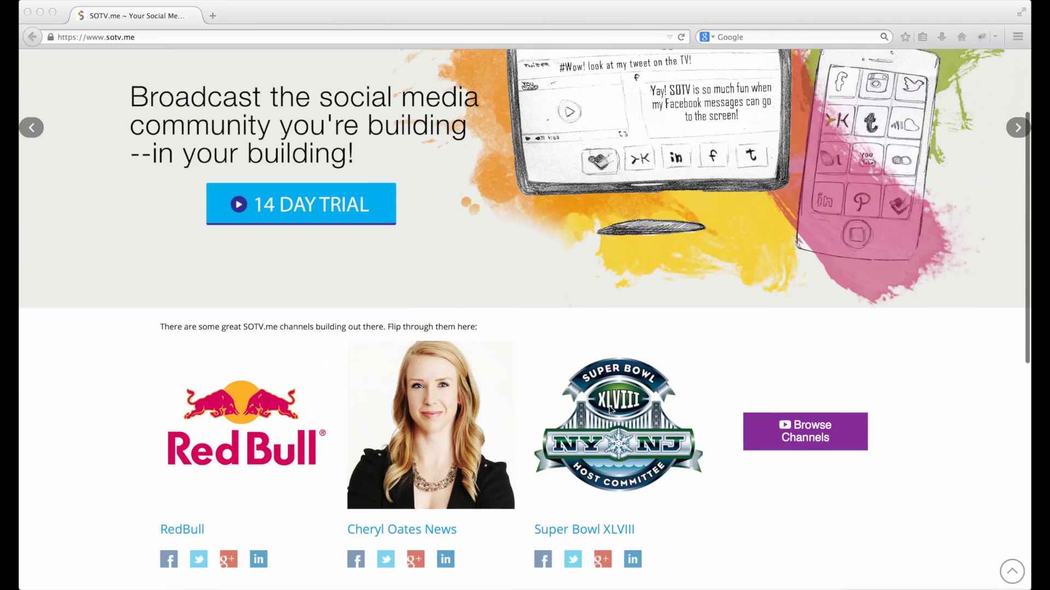
{"action": "scroll", "coordinate": [610, 410], "scroll_direction": "up", "scroll_amount": 5}
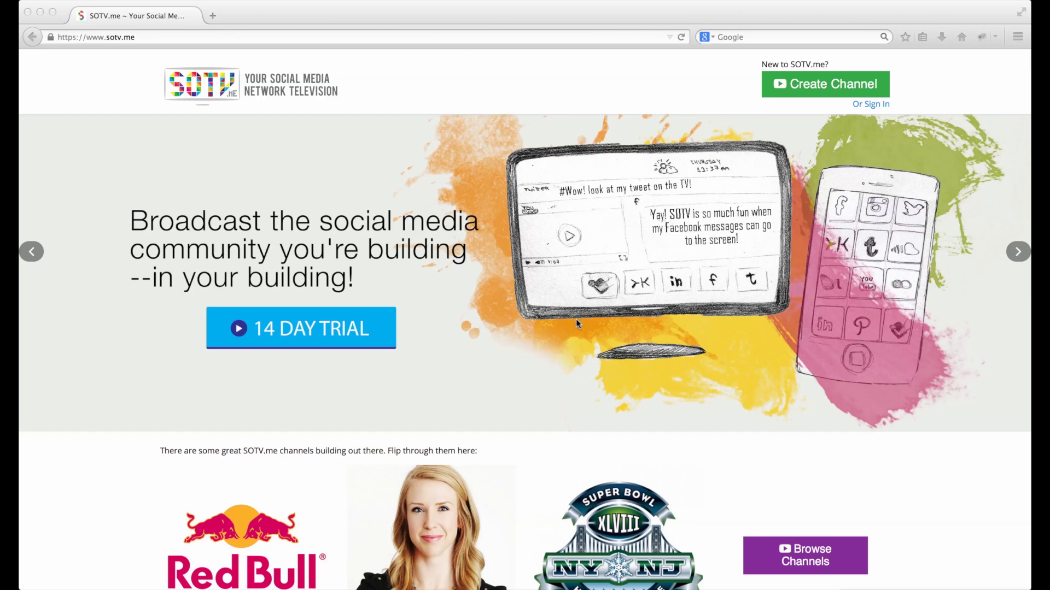
{"action": "scroll", "coordinate": [576, 319], "scroll_direction": "down", "scroll_amount": 4}
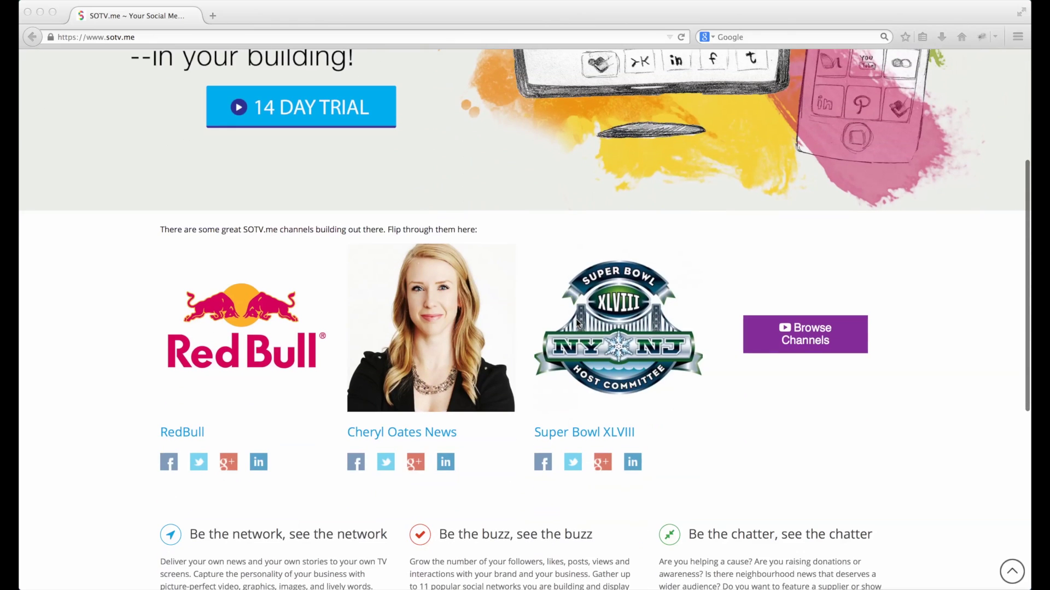
{"action": "left_click", "coordinate": [819, 336]}
{"action": "left_click", "coordinate": [799, 336]}
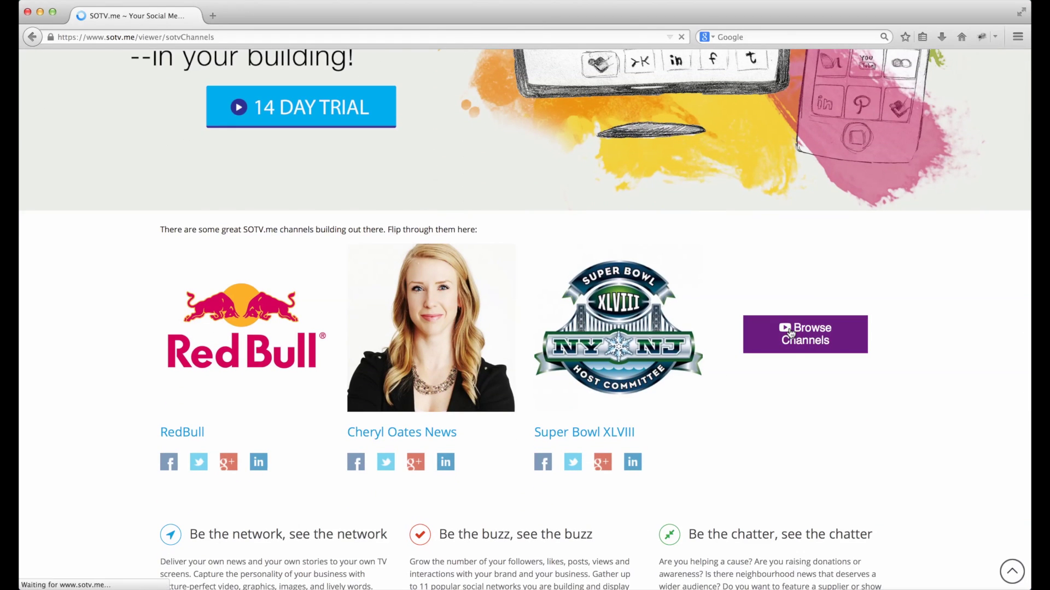
- Open the Waterloo Ford channel from the directory in a new tab
{"action": "scroll", "coordinate": [619, 344], "scroll_direction": "down", "scroll_amount": 5}
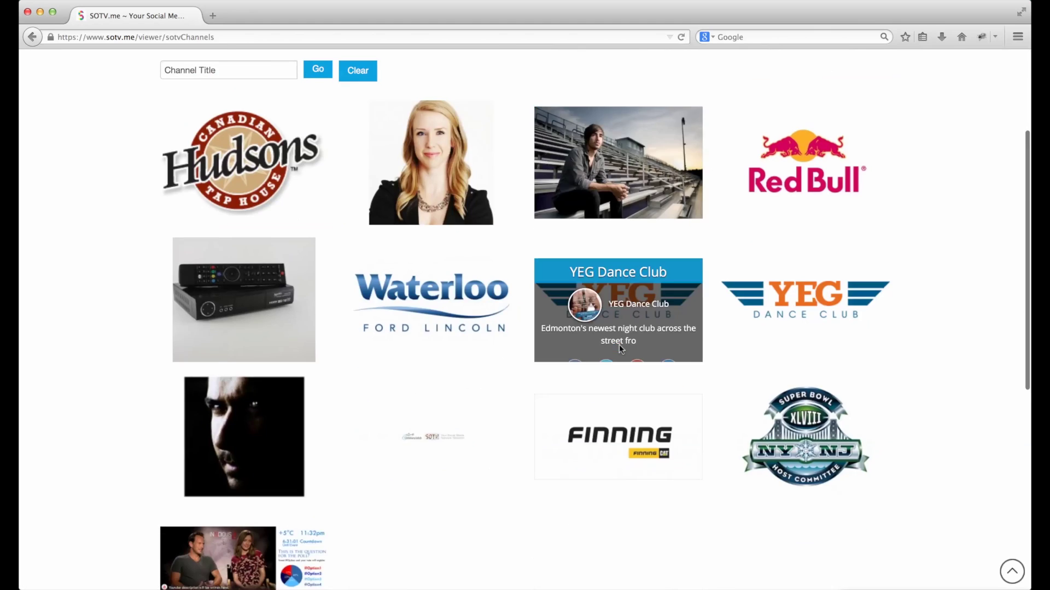
{"action": "scroll", "coordinate": [619, 345], "scroll_direction": "up", "scroll_amount": 5}
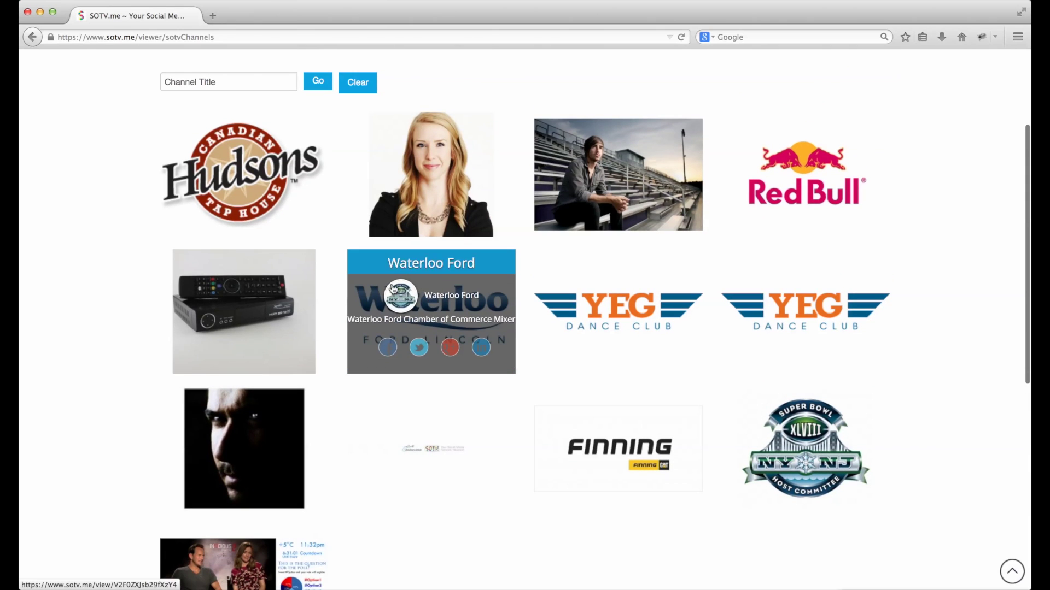
{"action": "left_click", "coordinate": [448, 261]}
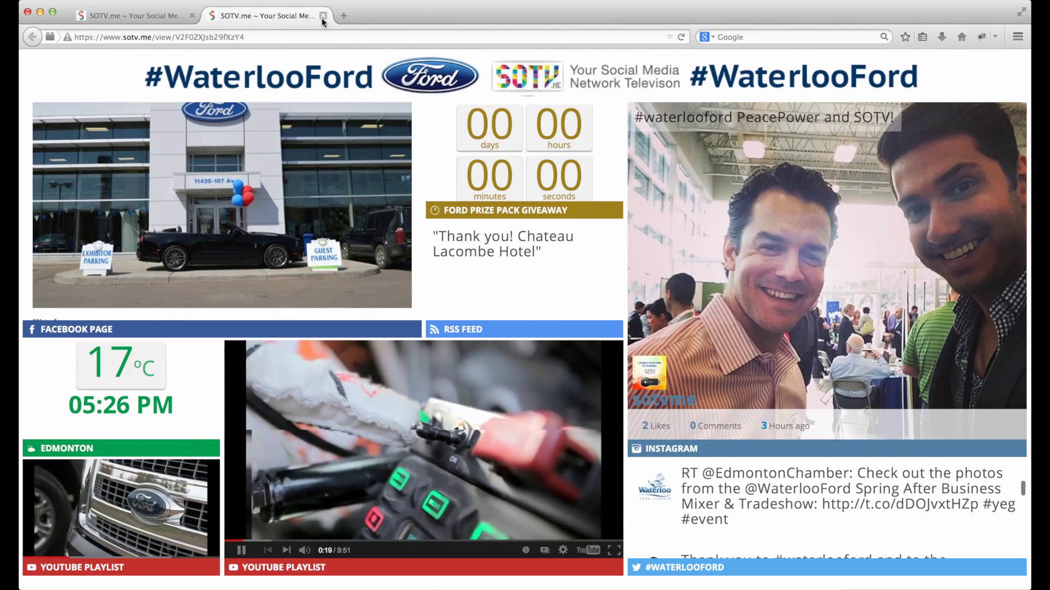
- Close the Waterloo Ford tab and scroll the channel directory back to the top
{"action": "left_click", "coordinate": [323, 15]}
{"action": "scroll", "coordinate": [321, 245], "scroll_direction": "up", "scroll_amount": 3}
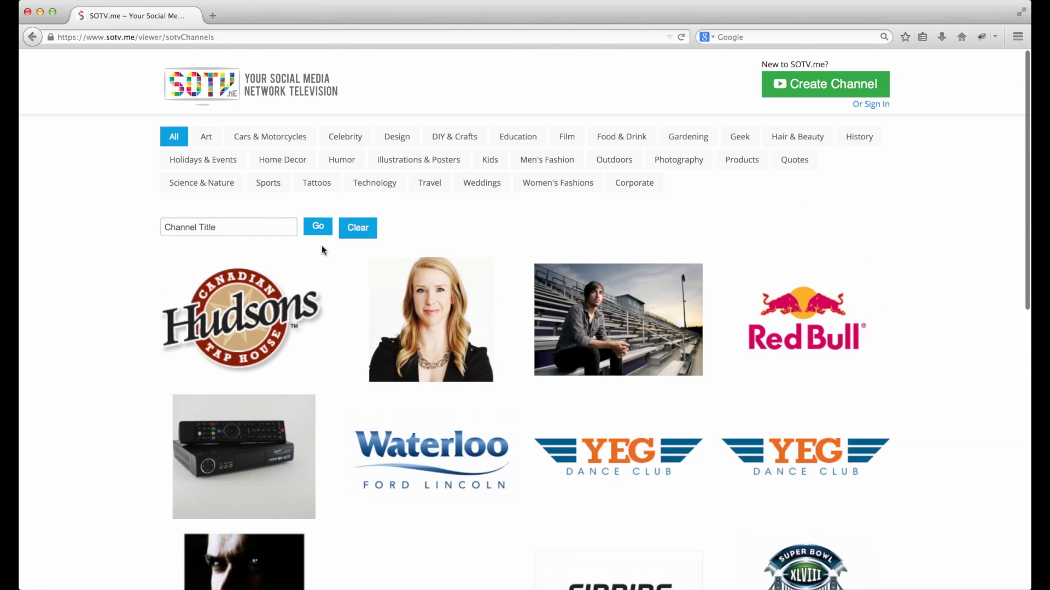
- Start Create Channel from the home page and enter the user's full name and e-mail
{"action": "left_click", "coordinate": [211, 75]}
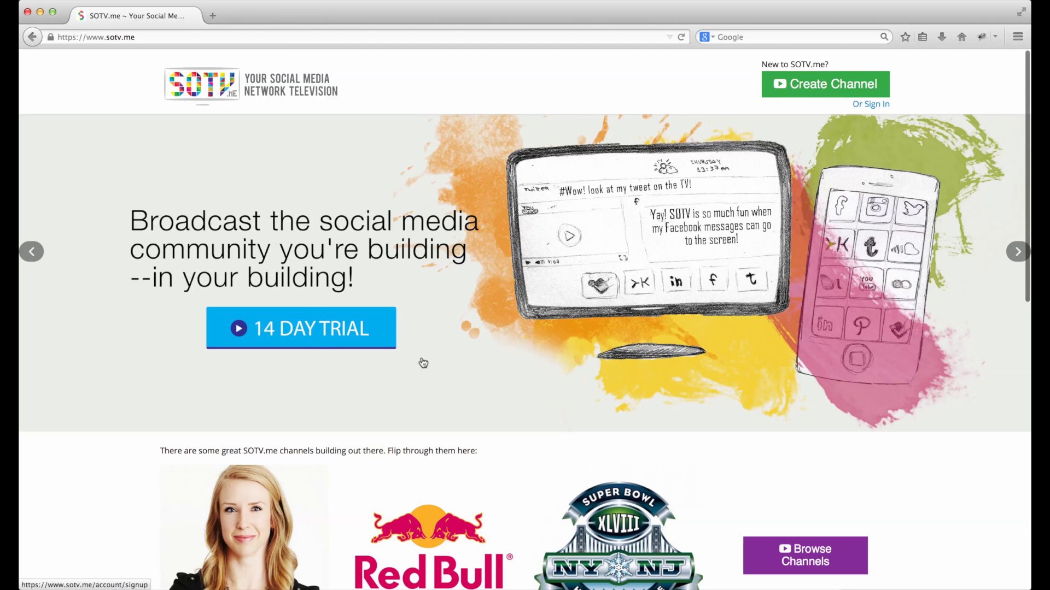
{"action": "left_click", "coordinate": [799, 87]}
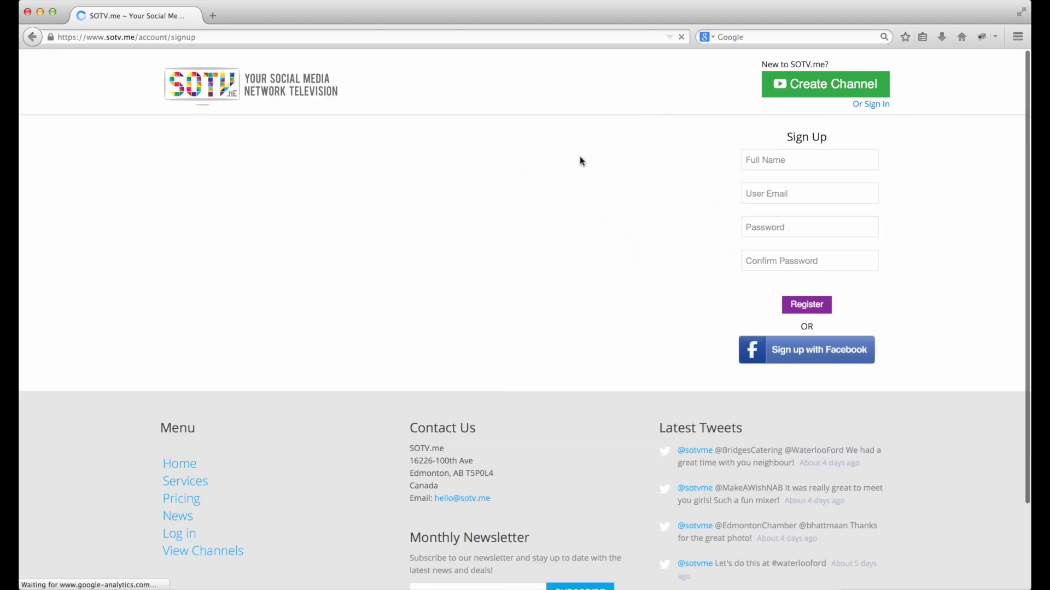
{"action": "left_click", "coordinate": [816, 160]}
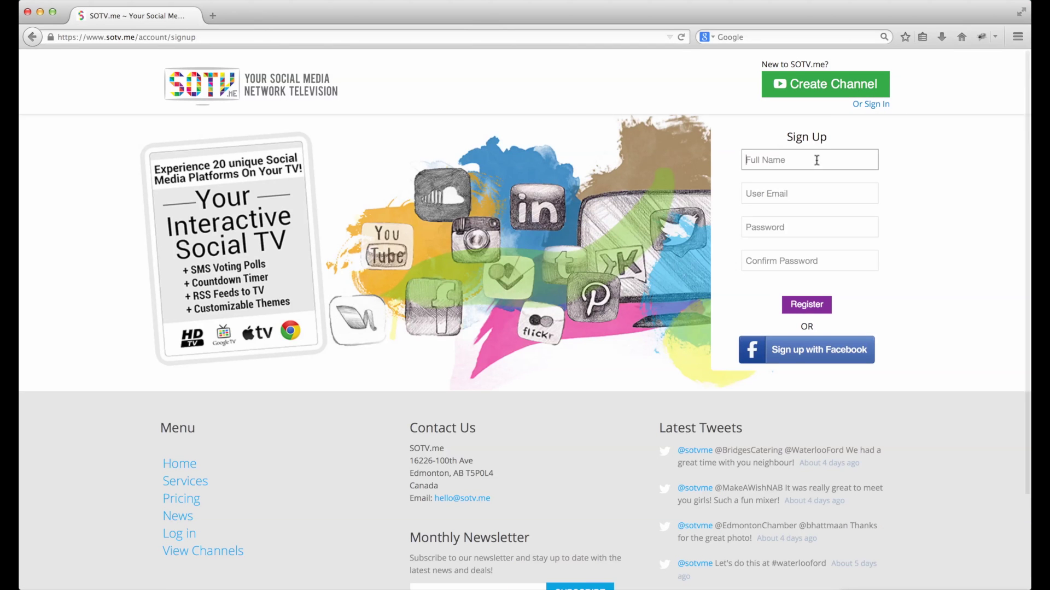
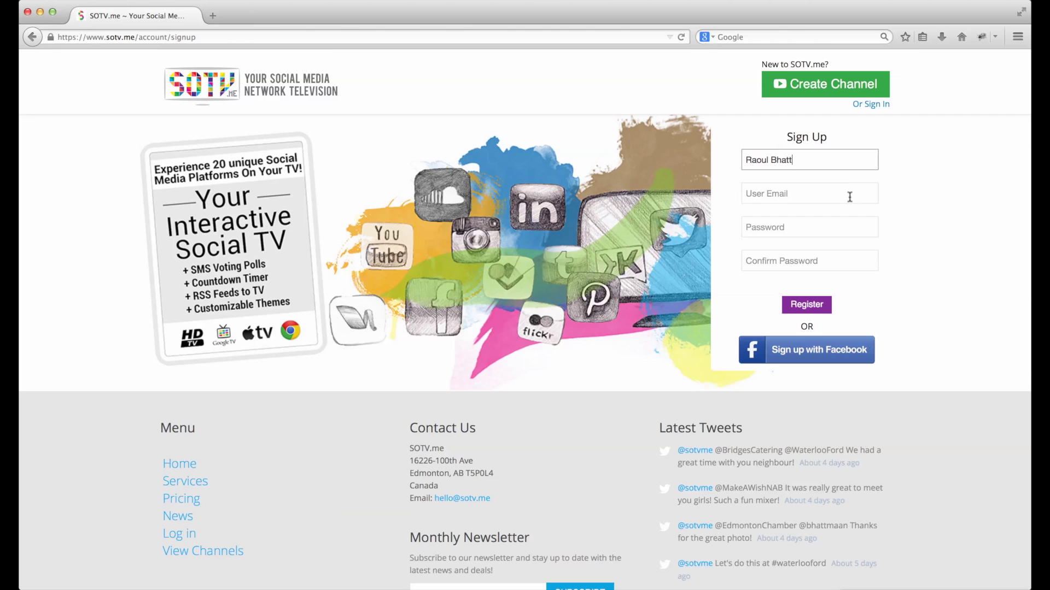
{"action": "left_click", "coordinate": [836, 192]}
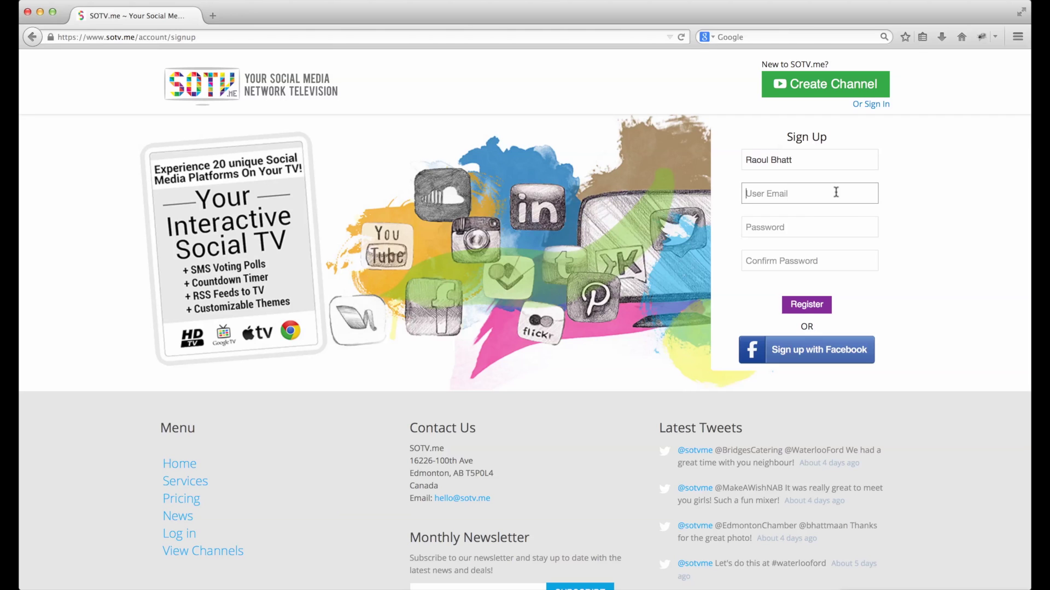
- Correct the e-mail address, enter and confirm the password, and register the account
{"action": "left_click", "coordinate": [809, 227]}
{"action": "triple_click", "coordinate": [797, 193]}
{"action": "type", "text": "raoul"}
{"action": "left_click", "coordinate": [790, 233]}
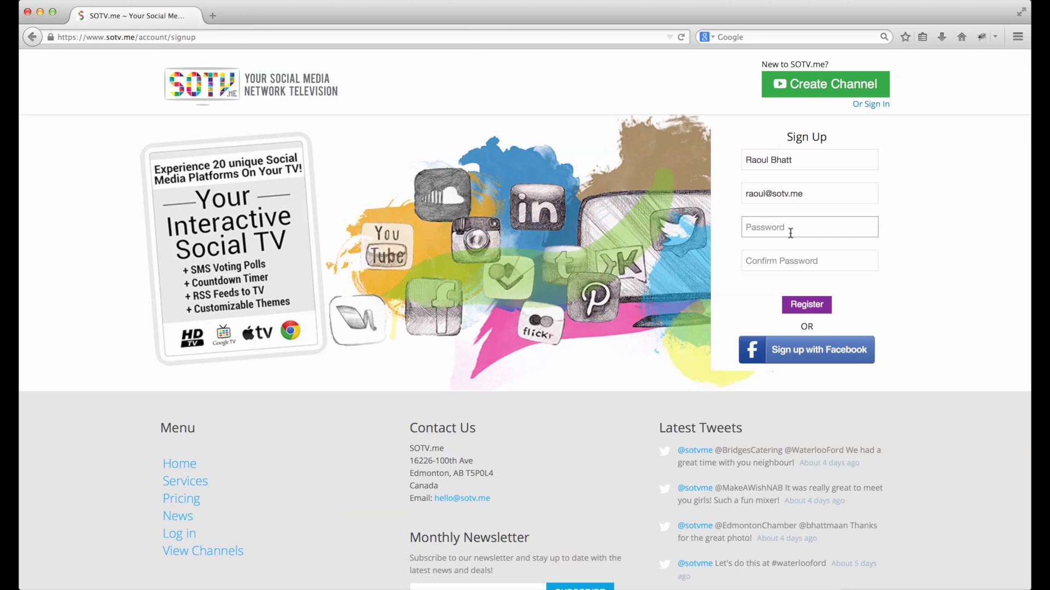
{"action": "type", "text": "p"}
{"action": "key", "text": "Tab"}
{"action": "type", "text": "p"}
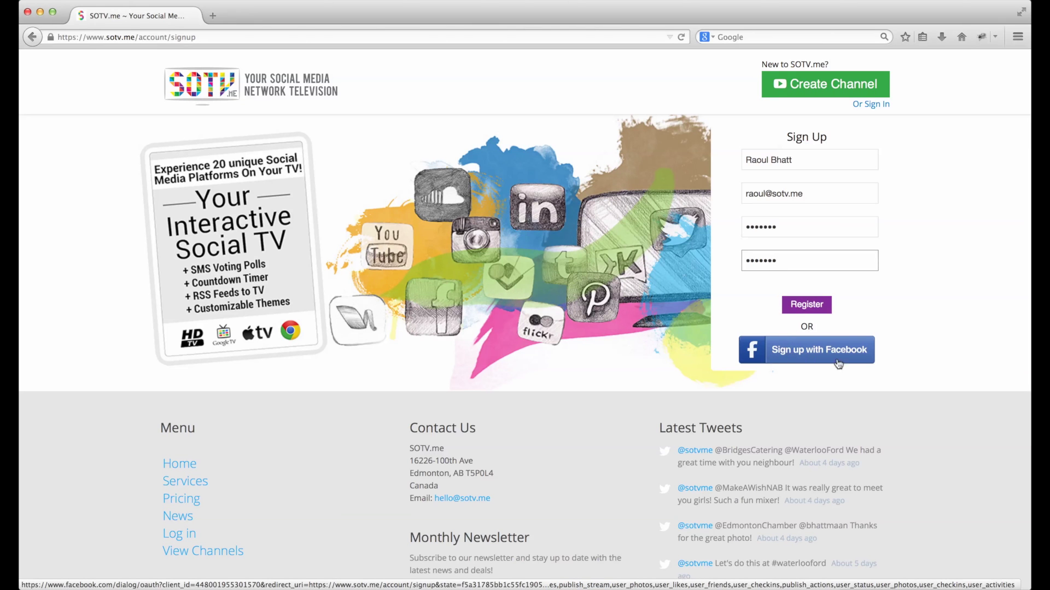
{"action": "left_click", "coordinate": [814, 308]}
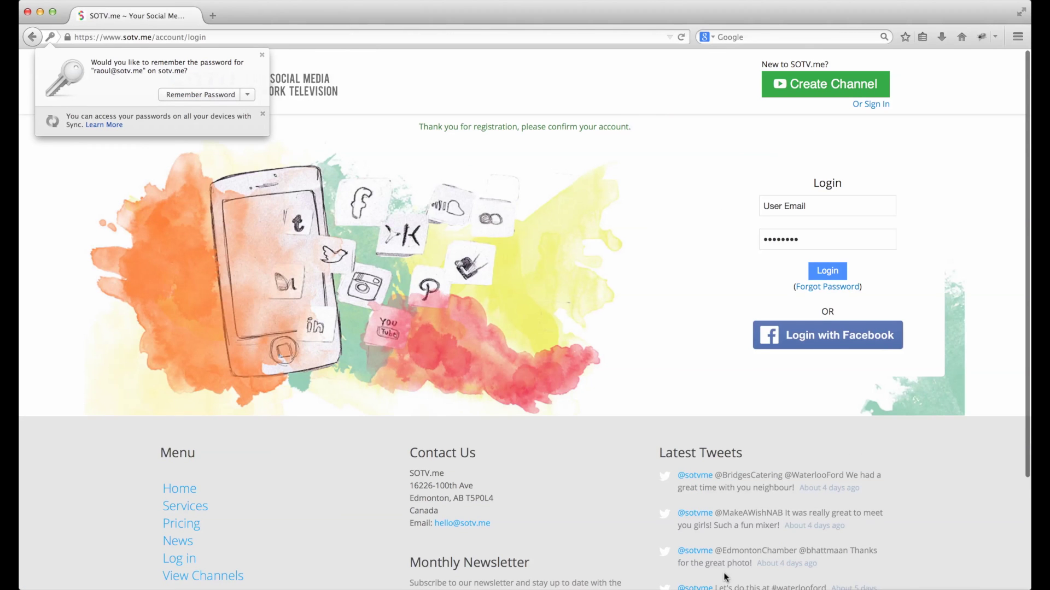
- In Mail, open the SOTV account confirmation e-mail and follow its CONFIRM link
{"action": "key", "text": "super+Tab"}
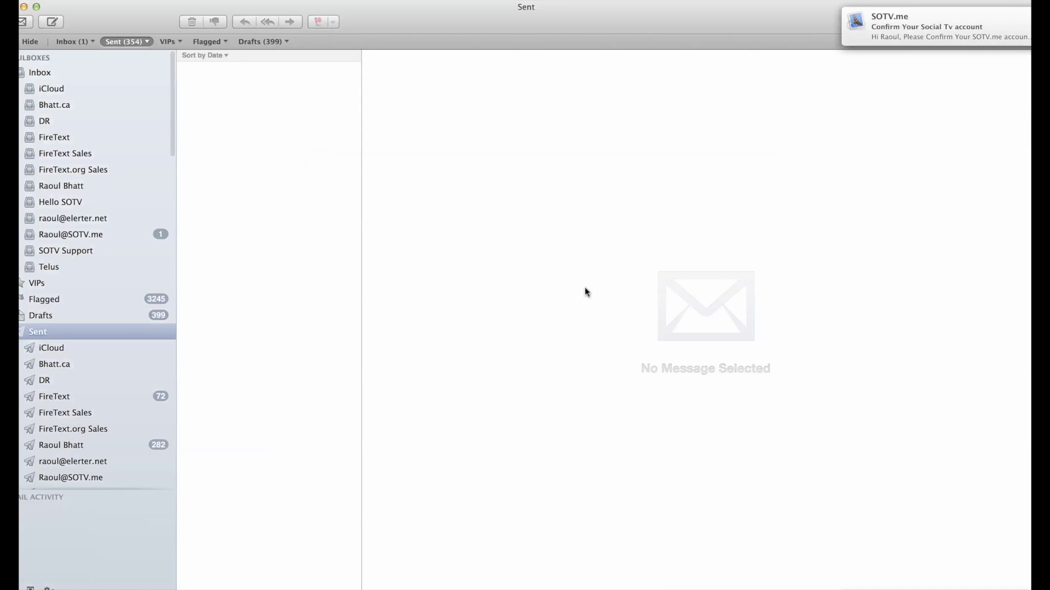
{"action": "left_click", "coordinate": [100, 236]}
{"action": "left_click", "coordinate": [256, 90]}
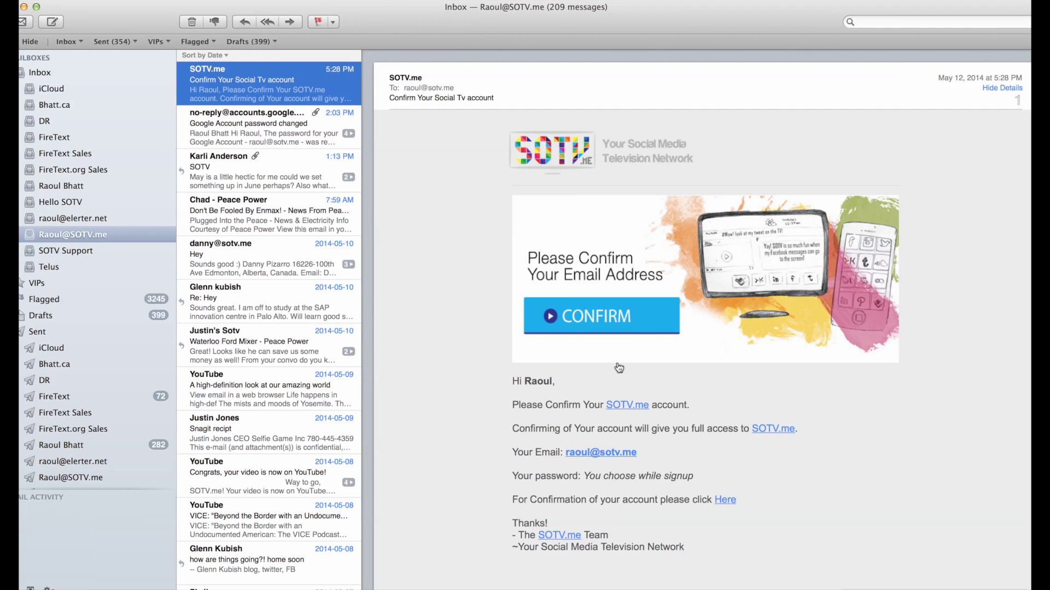
{"action": "left_click", "coordinate": [602, 314]}
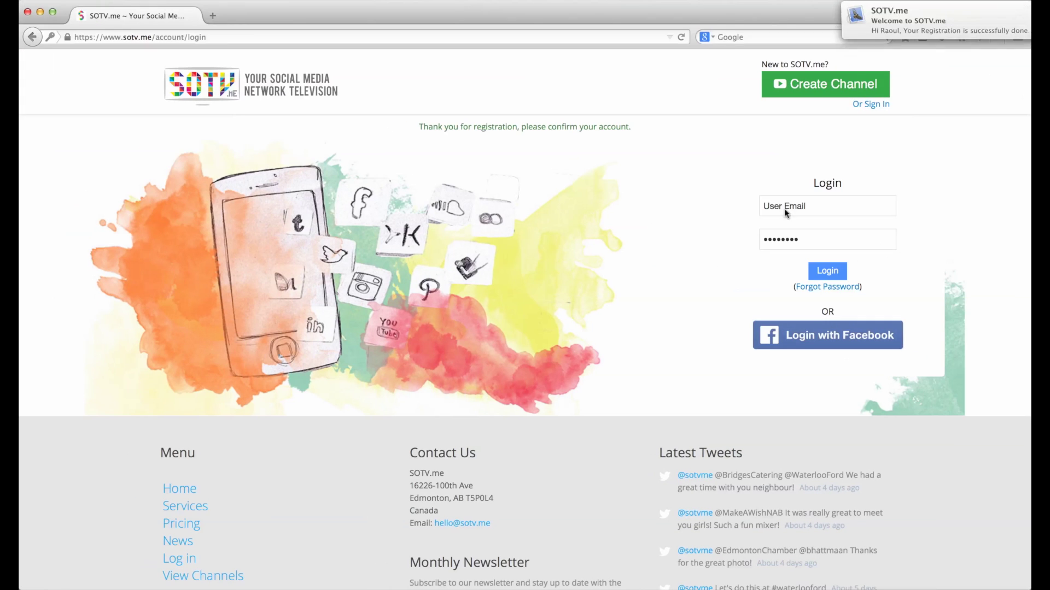
- Log in with the new account's suggested e-mail address and its password
{"action": "left_click", "coordinate": [797, 209]}
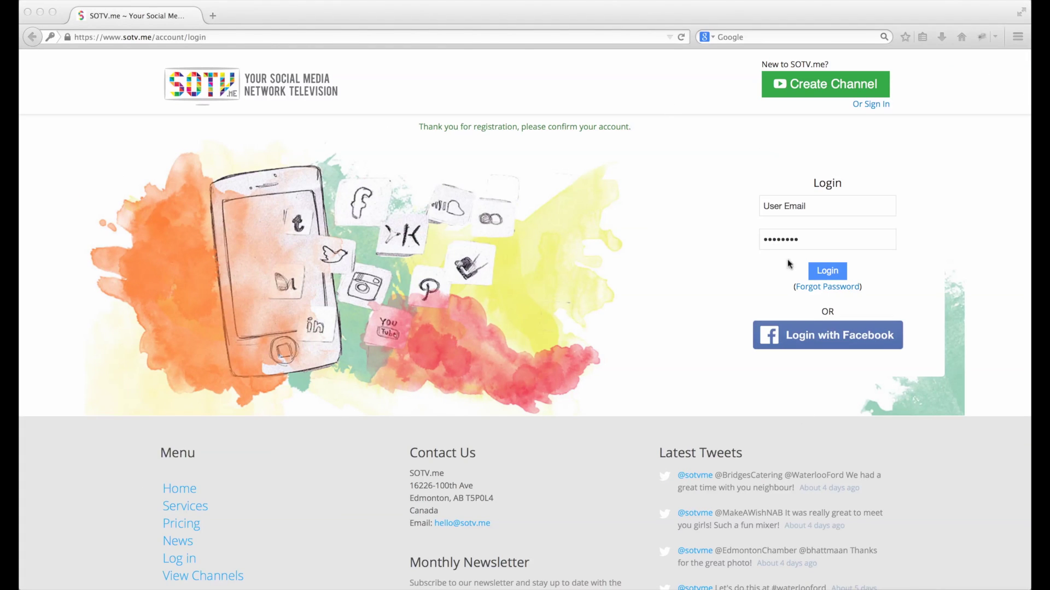
{"action": "type", "text": "raoul"}
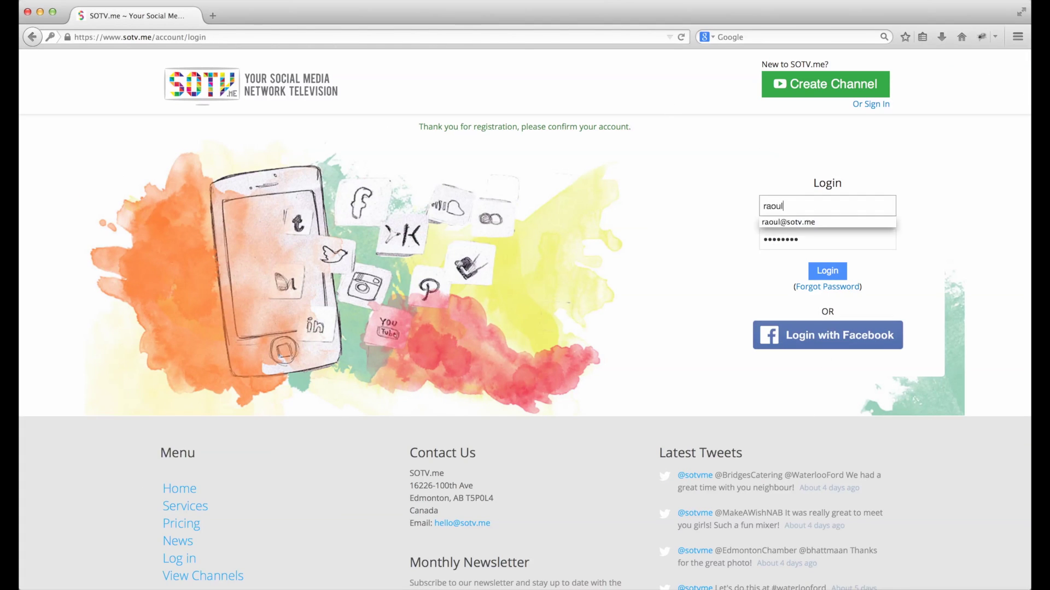
{"action": "key", "text": "Down"}
{"action": "key", "text": "Tab"}
{"action": "type", "text": "•••"}
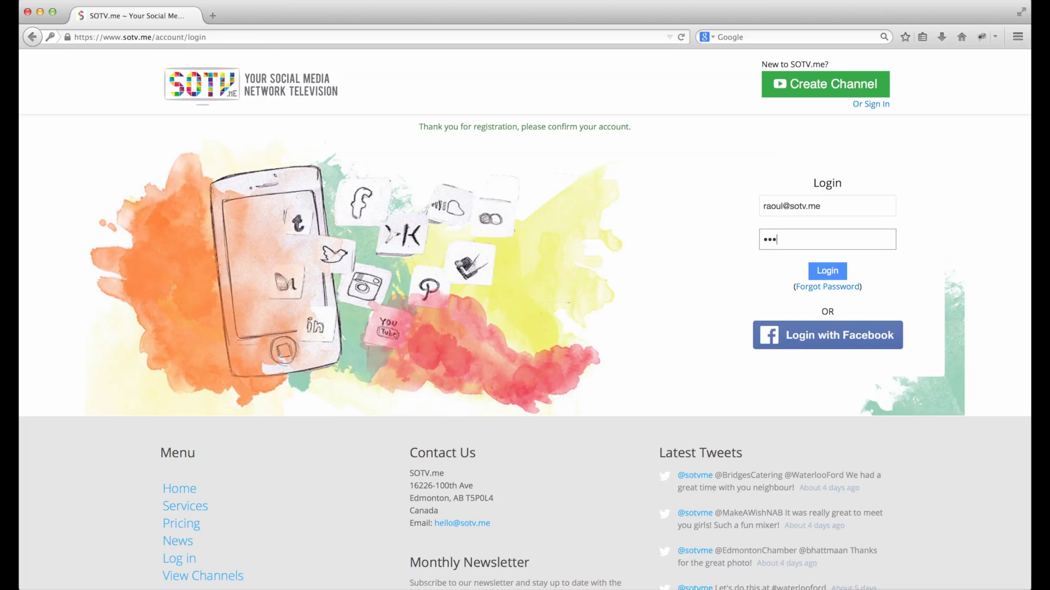
{"action": "key", "text": "Return"}
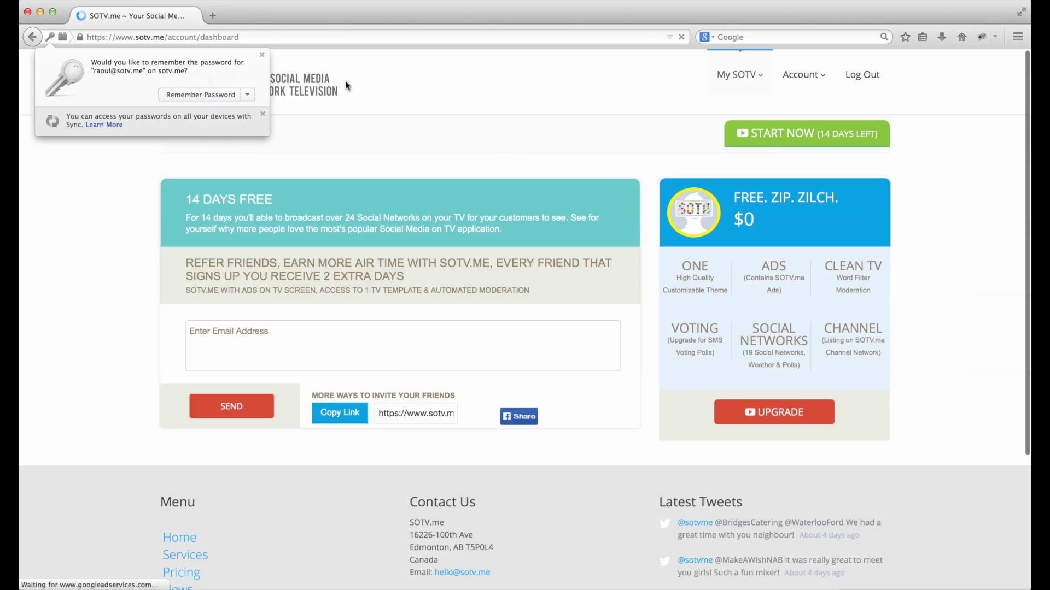
- Dismiss the save-password prompt, enter friends' e-mail addresses to invite, and start channel setup
{"action": "left_click", "coordinate": [260, 50]}
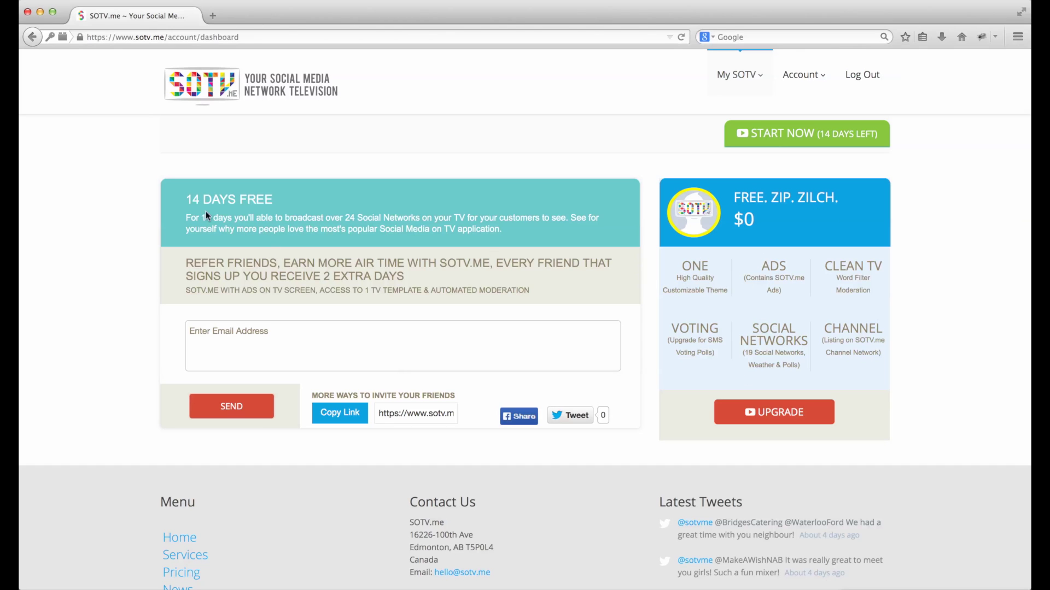
{"action": "left_click", "coordinate": [274, 338]}
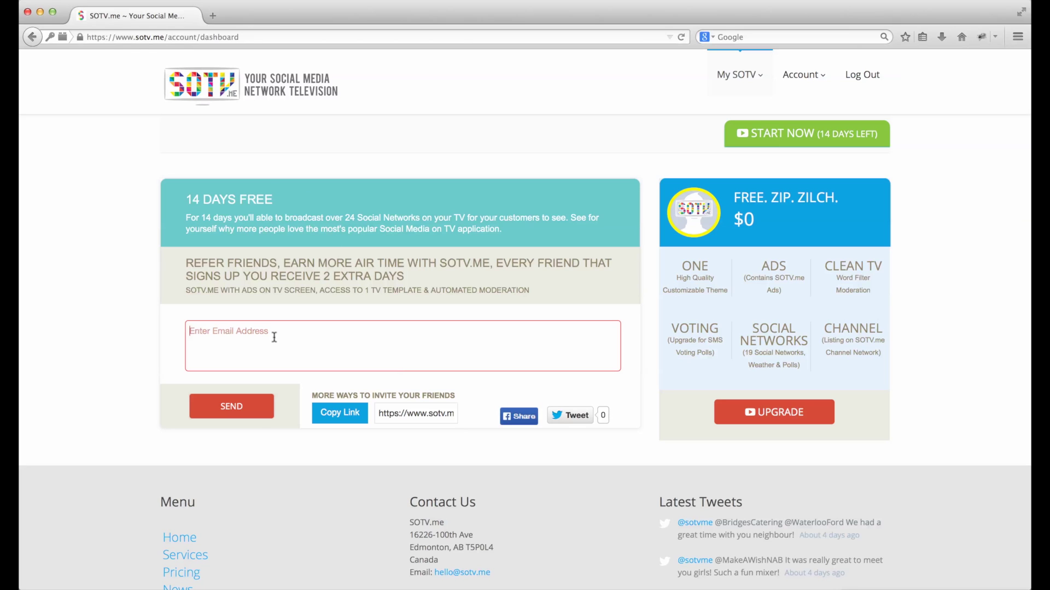
{"action": "type", "text": "friend@friend.com, more"}
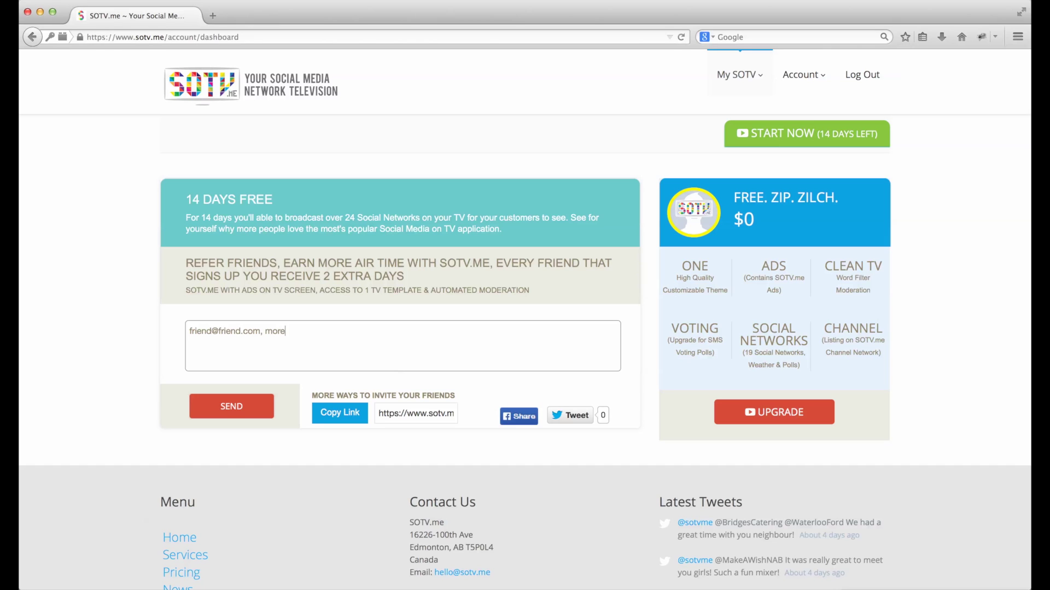
{"action": "type", "text": "nds@friend.com"}
{"action": "left_click", "coordinate": [796, 142]}
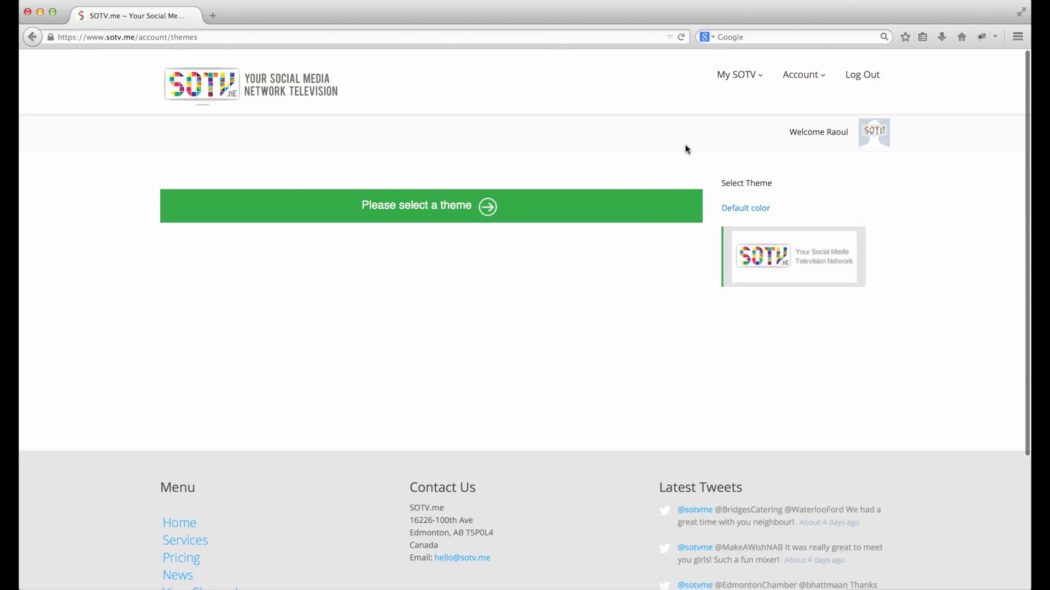
- Apply the Default color theme and scroll to the empty grid of block slots
{"action": "left_click", "coordinate": [744, 208]}
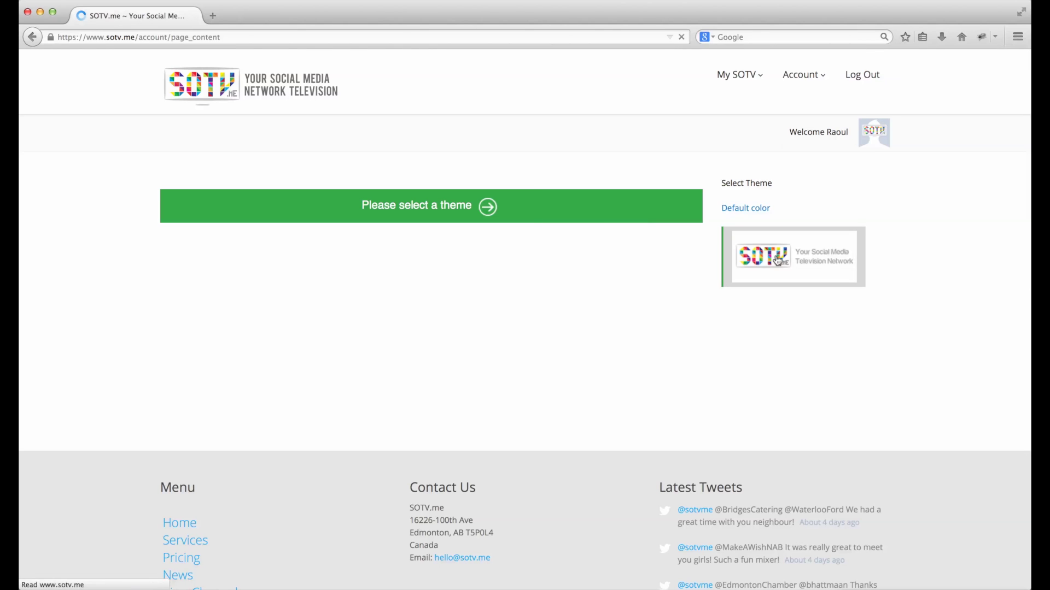
{"action": "scroll", "coordinate": [435, 446], "scroll_direction": "down", "scroll_amount": 5}
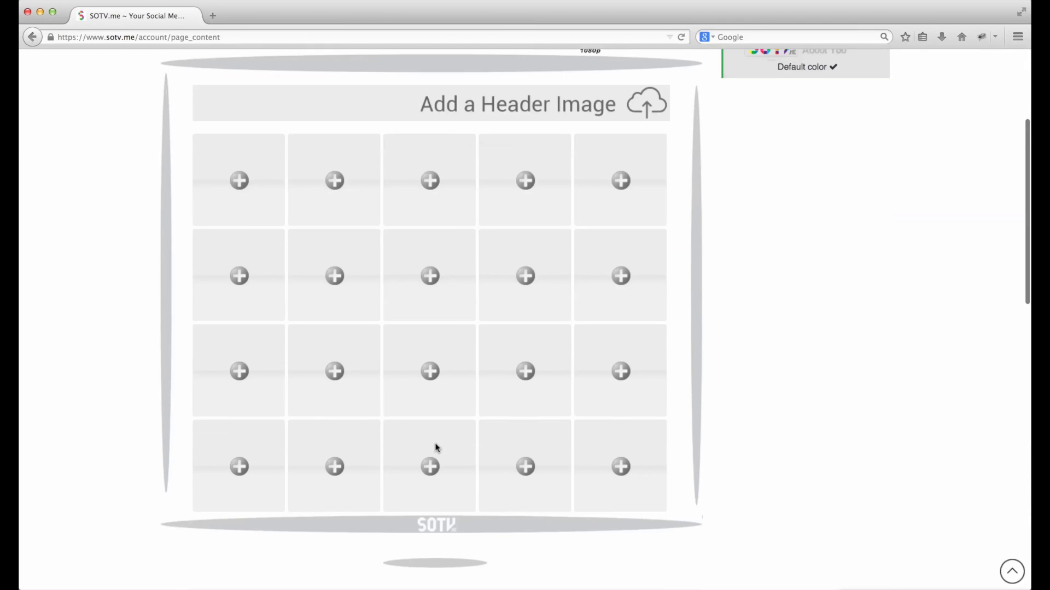
{"action": "scroll", "coordinate": [435, 447], "scroll_direction": "up", "scroll_amount": 1}
{"action": "scroll", "coordinate": [458, 361], "scroll_direction": "up", "scroll_amount": 3}
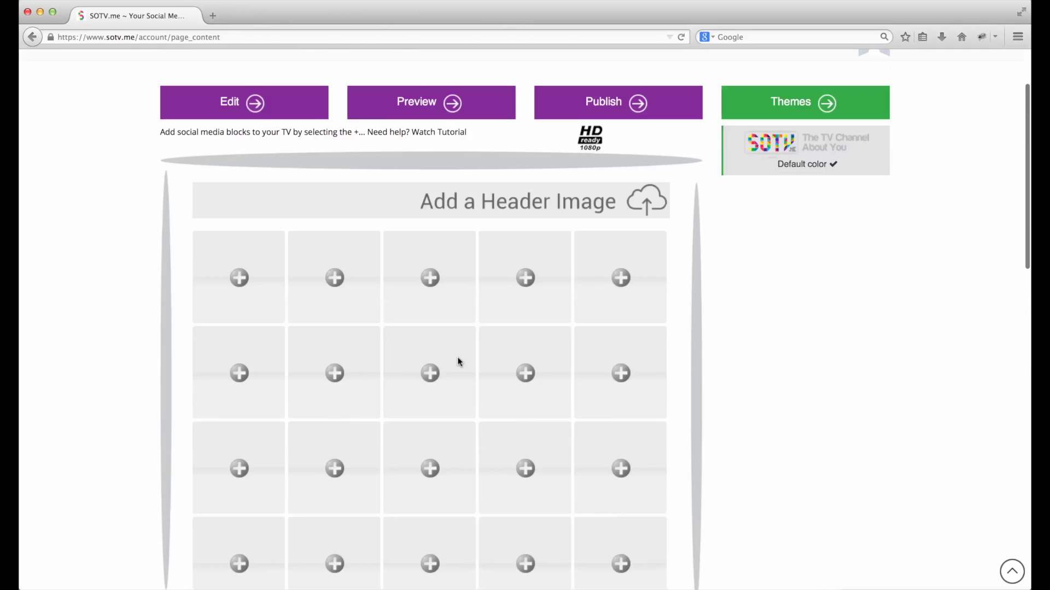
{"action": "scroll", "coordinate": [458, 361], "scroll_direction": "down", "scroll_amount": 2}
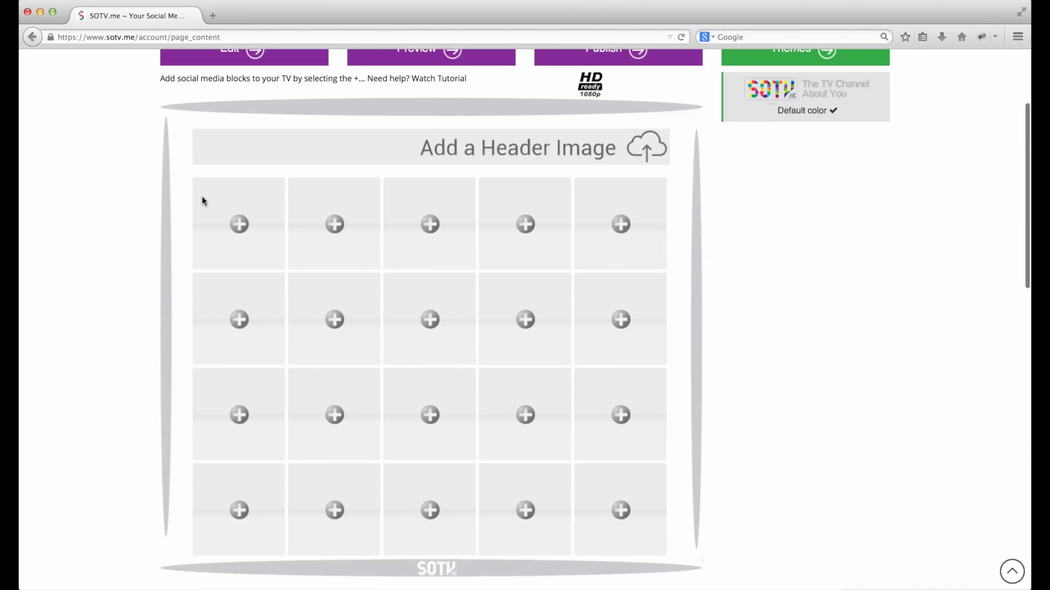
- Add a YouTube app to the first grid cell and focus its PlayList Id field
{"action": "left_click", "coordinate": [240, 224]}
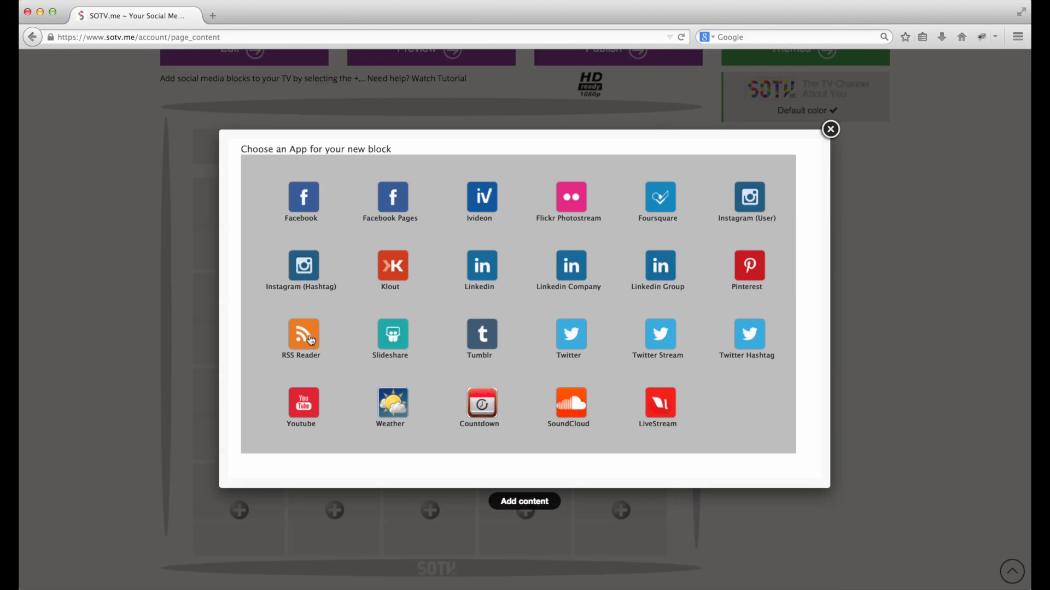
{"action": "left_click", "coordinate": [298, 403]}
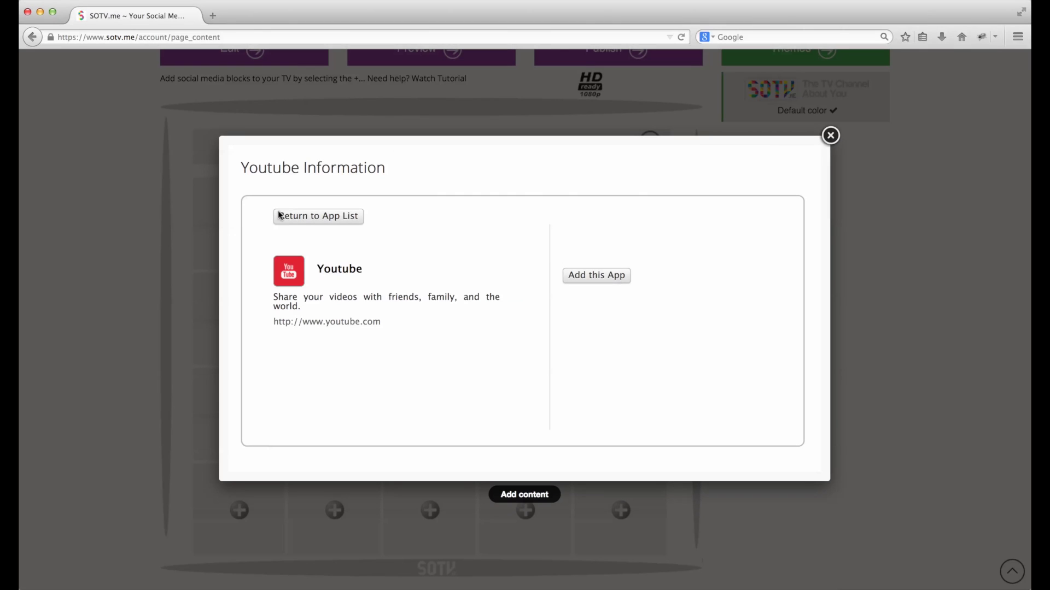
{"action": "left_click", "coordinate": [573, 278]}
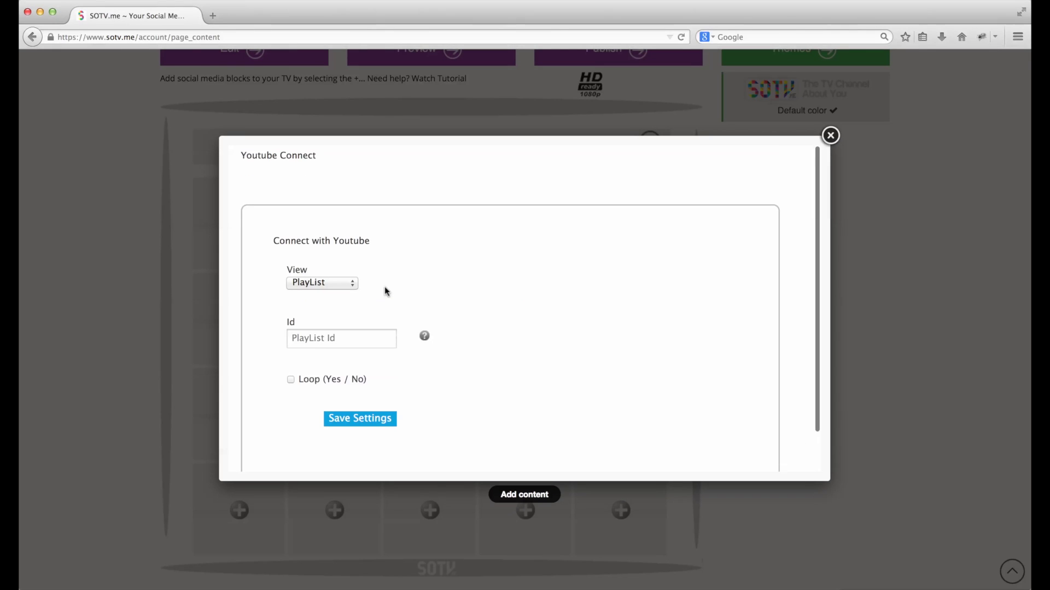
{"action": "left_click", "coordinate": [321, 323]}
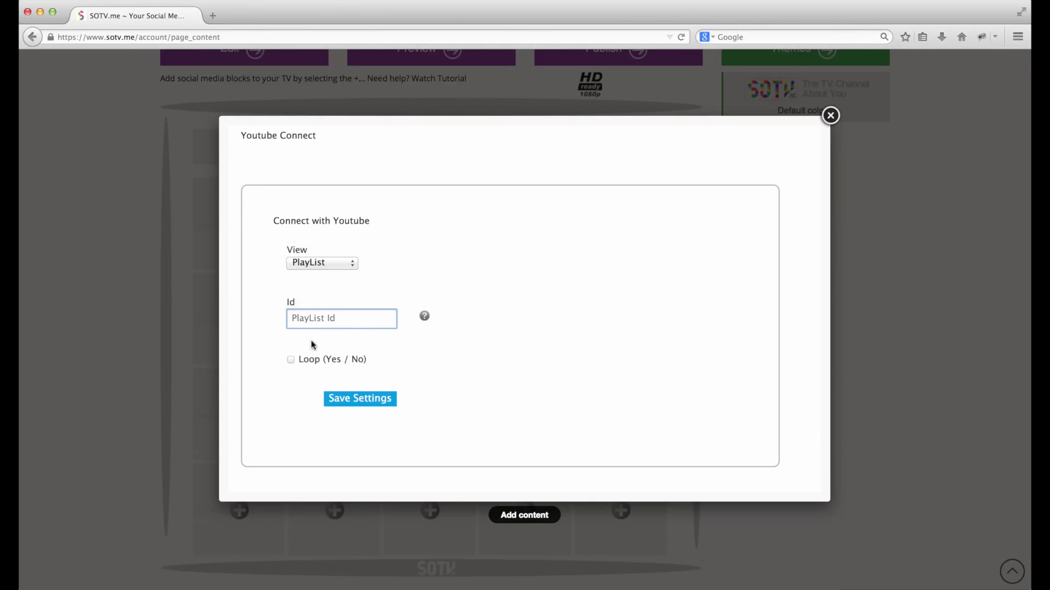
- In a new tab, search for 'youtube playlists' and check the Playlists - YouTube result
{"action": "mouse_move", "coordinate": [425, 320]}
{"action": "left_click", "coordinate": [213, 15]}
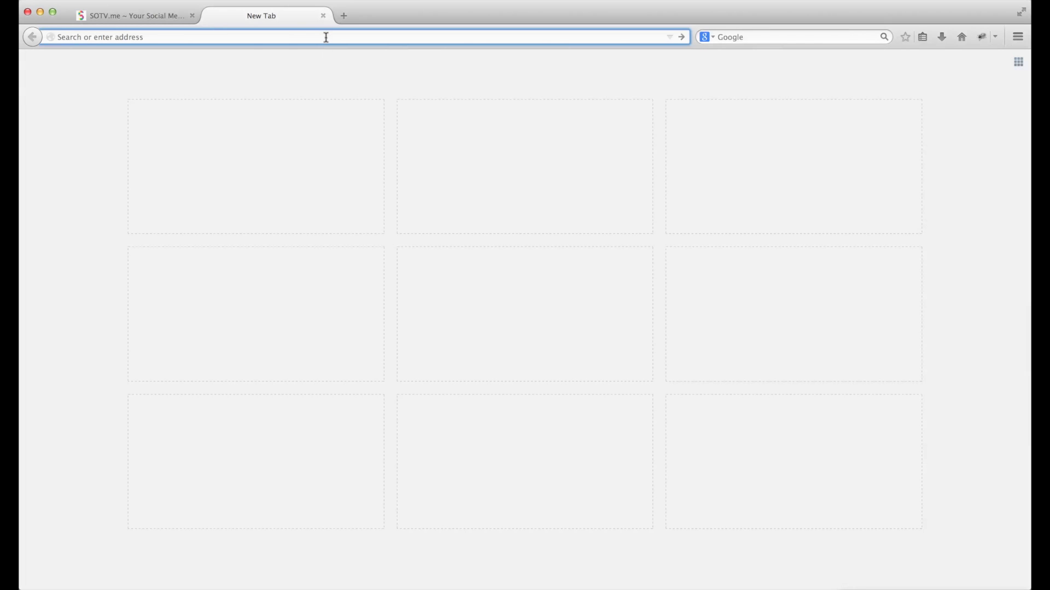
{"action": "type", "text": "youtube playlists"}
{"action": "key", "text": "Return"}
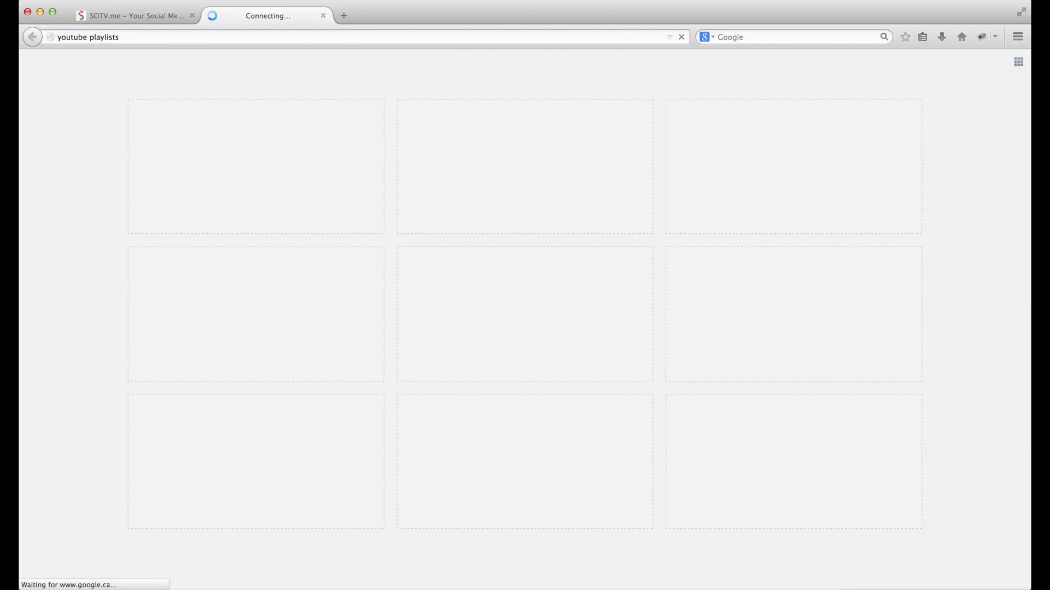
{"action": "left_click", "coordinate": [164, 164]}
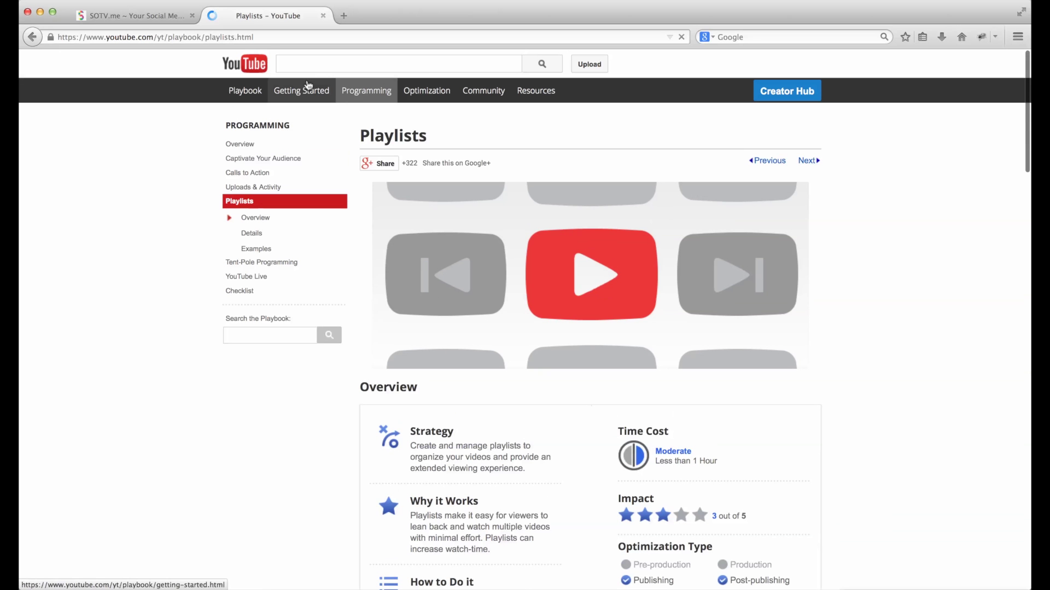
{"action": "left_click", "coordinate": [32, 36]}
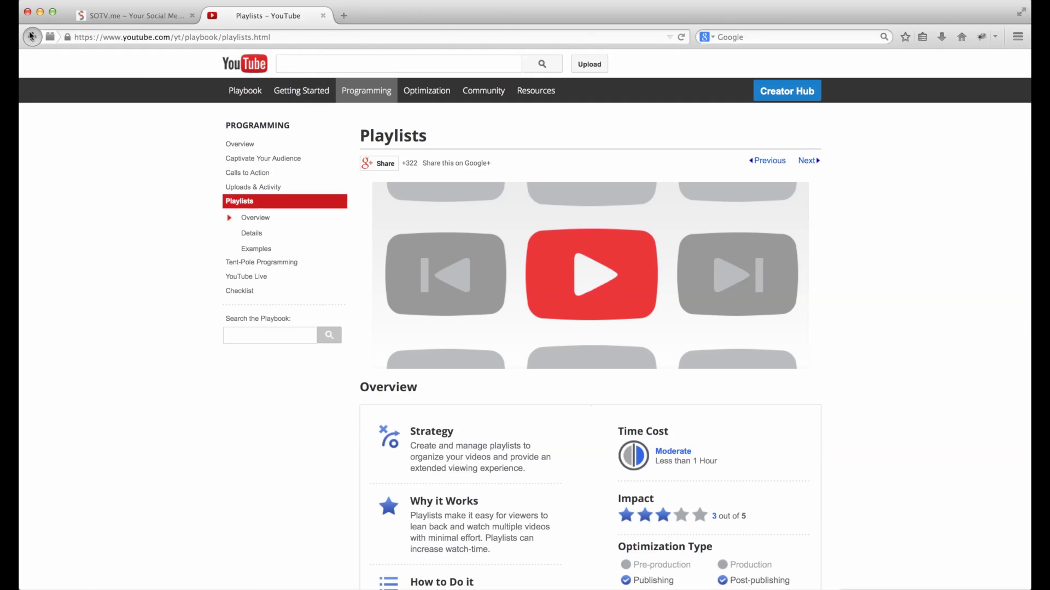
- Search 'popular youtube playlists', open Pop Playlist, and select its playlist ID in the address
{"action": "left_click", "coordinate": [106, 69]}
{"action": "type", "text": "popular"}
{"action": "key", "text": "Return"}
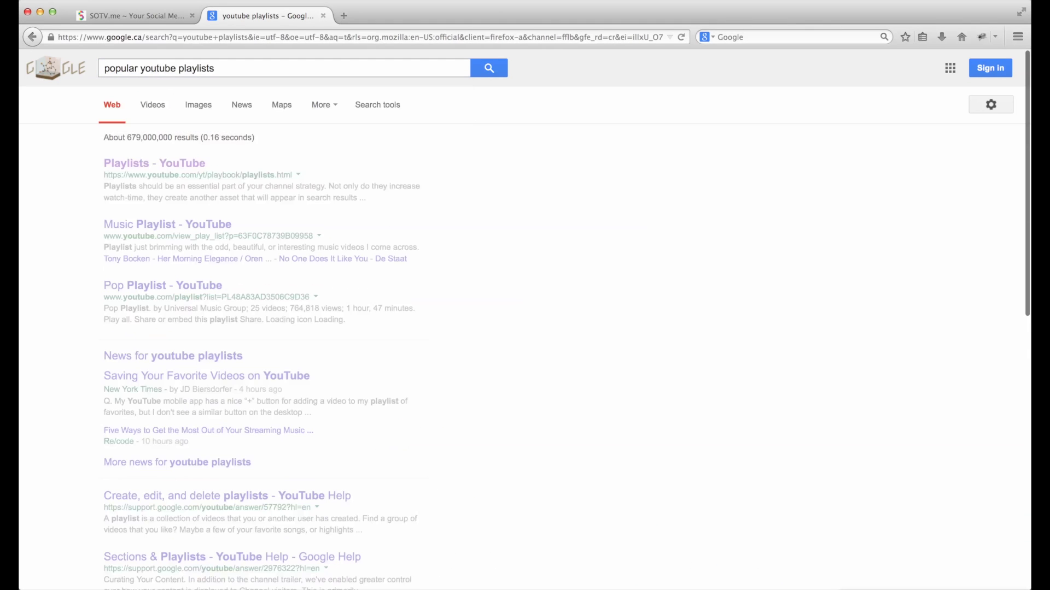
{"action": "left_click", "coordinate": [180, 169]}
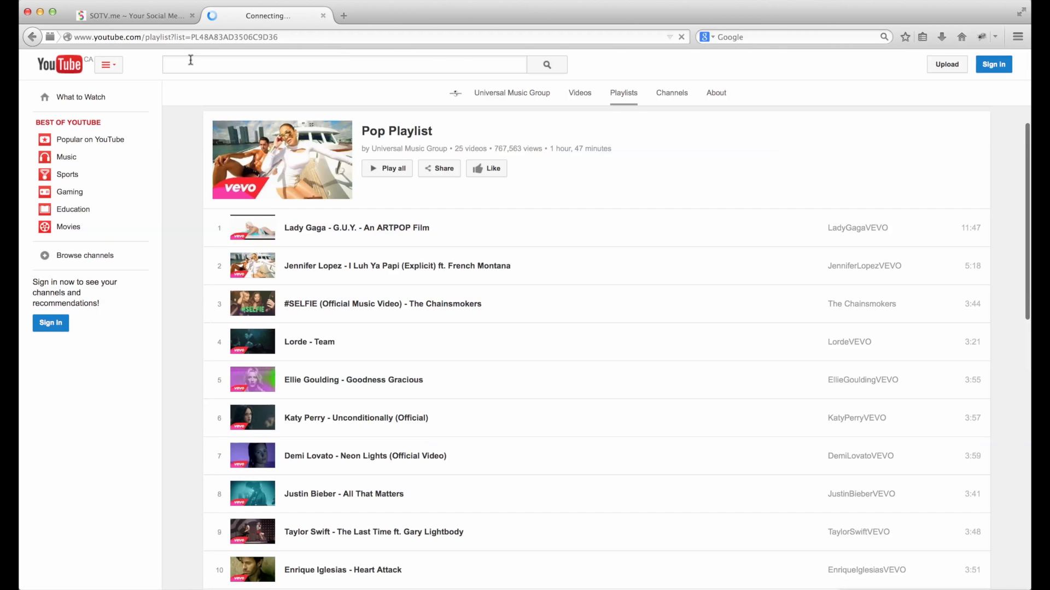
{"action": "left_click", "coordinate": [123, 37]}
{"action": "left_click", "coordinate": [145, 36]}
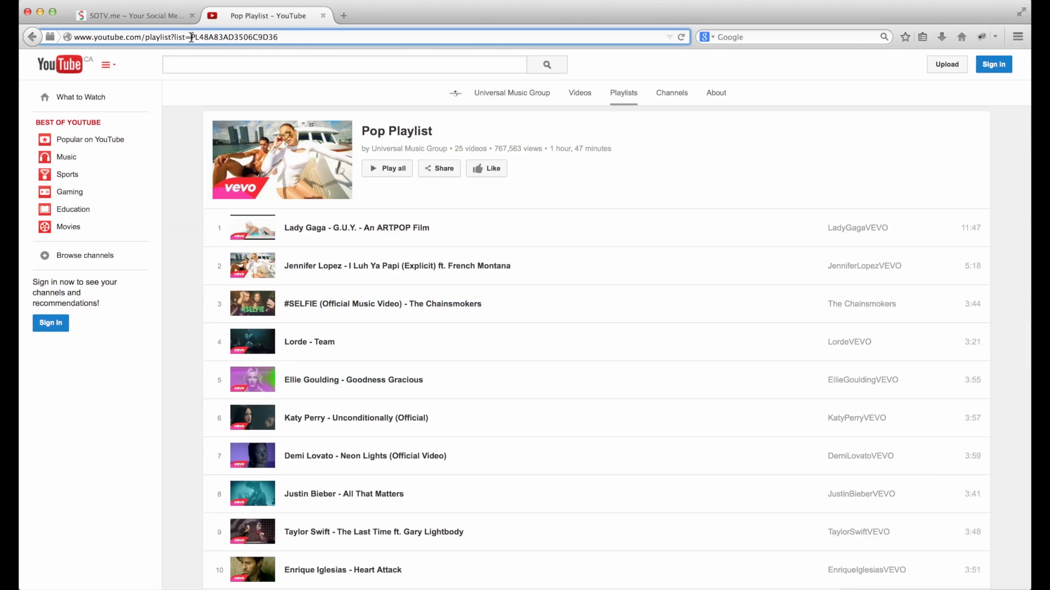
{"action": "left_click_drag", "start_coordinate": [191, 37], "coordinate": [309, 37]}
{"action": "key", "text": "super+c"}
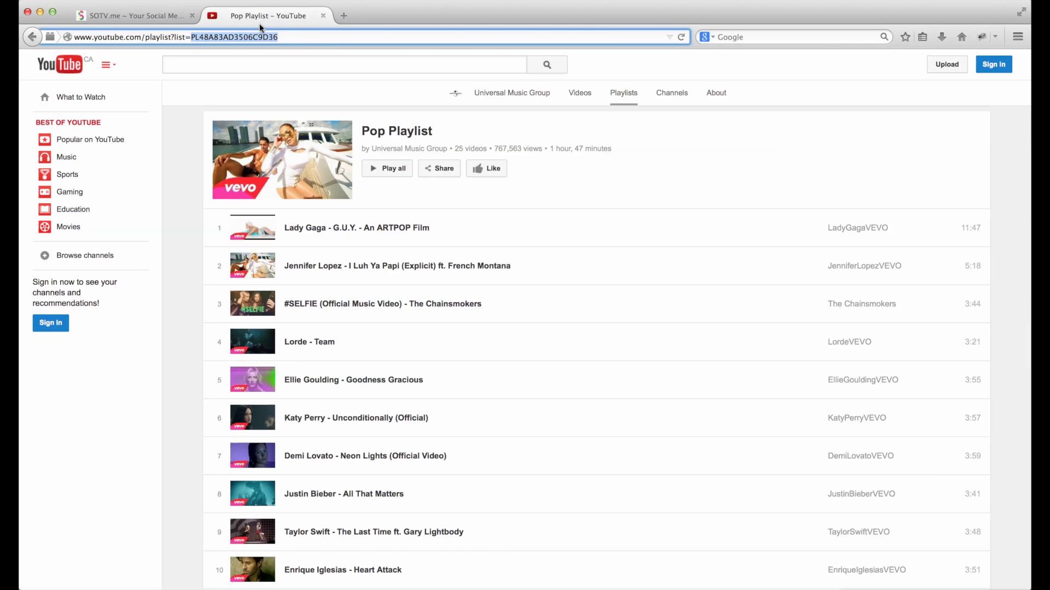
- Paste PL48A83AD3506C9D36 as the PlayList Id, turn Loop on, and save the YouTube block
{"action": "left_click", "coordinate": [151, 16]}
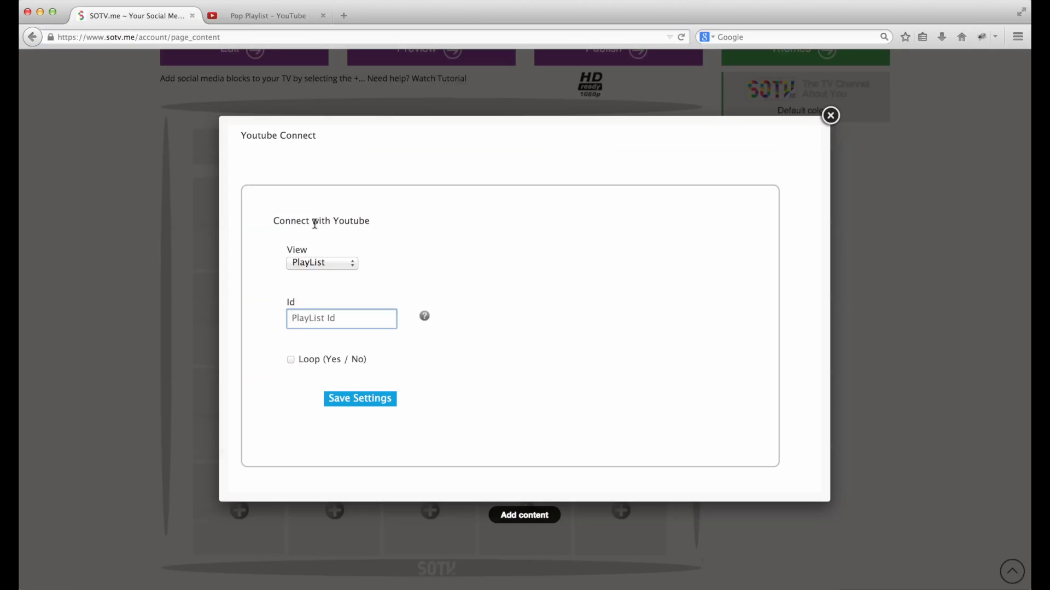
{"action": "key", "text": "super+v"}
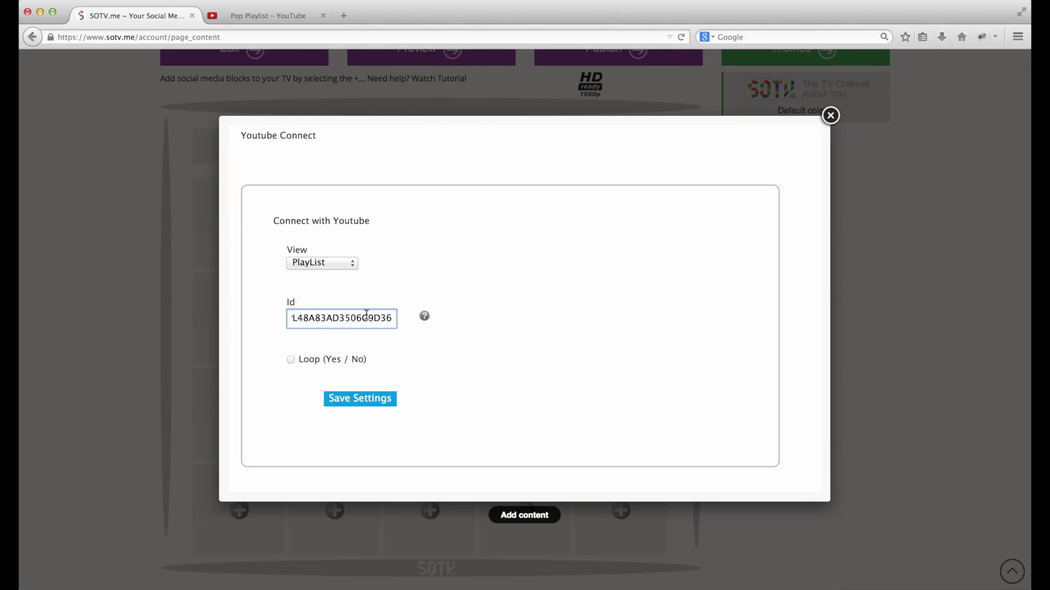
{"action": "double_click", "coordinate": [366, 314]}
{"action": "left_click", "coordinate": [290, 360]}
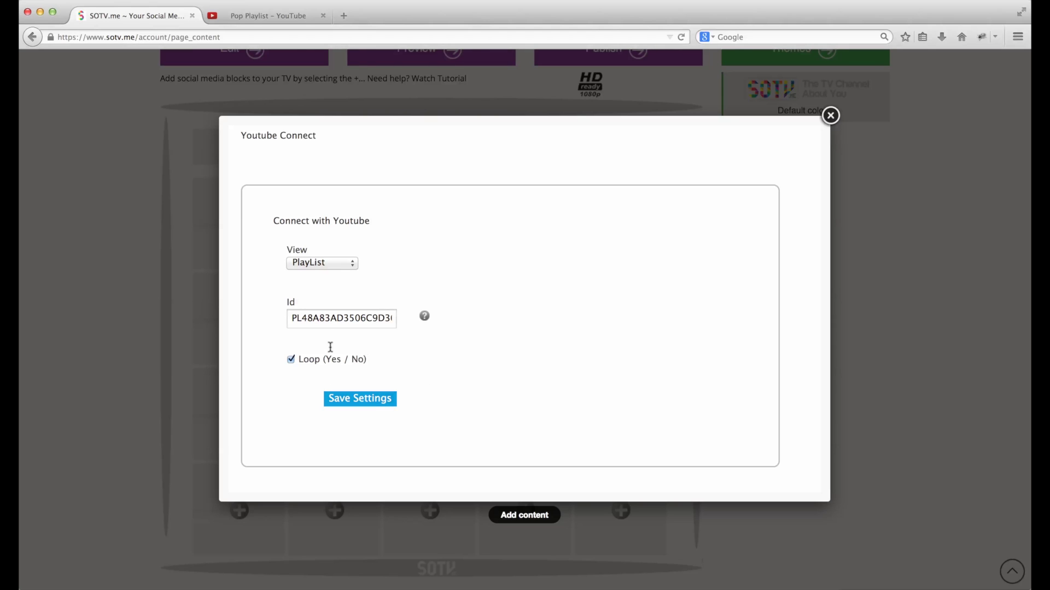
{"action": "left_click", "coordinate": [360, 402]}
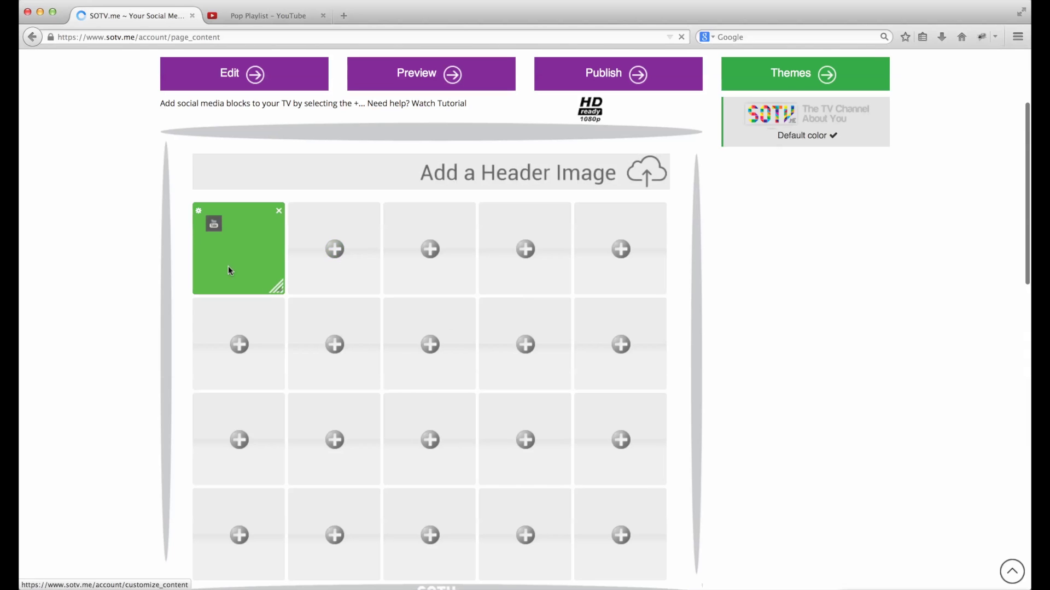
- Check the placed YouTube block, then switch to Mail for the congratulations e-mail
{"action": "scroll", "coordinate": [264, 333], "scroll_direction": "down", "scroll_amount": 3}
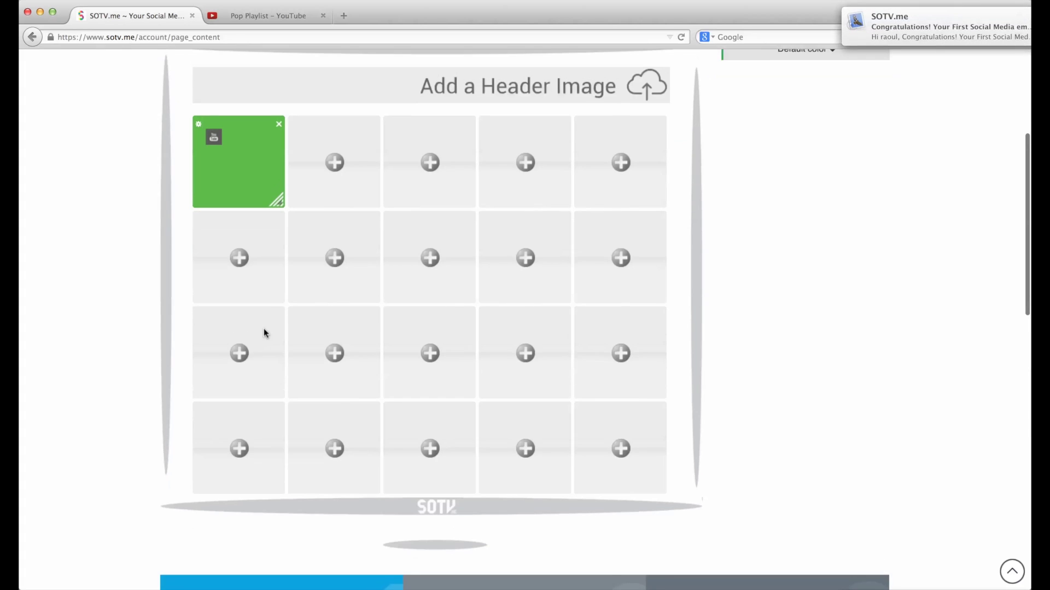
{"action": "scroll", "coordinate": [264, 333], "scroll_direction": "up", "scroll_amount": 1}
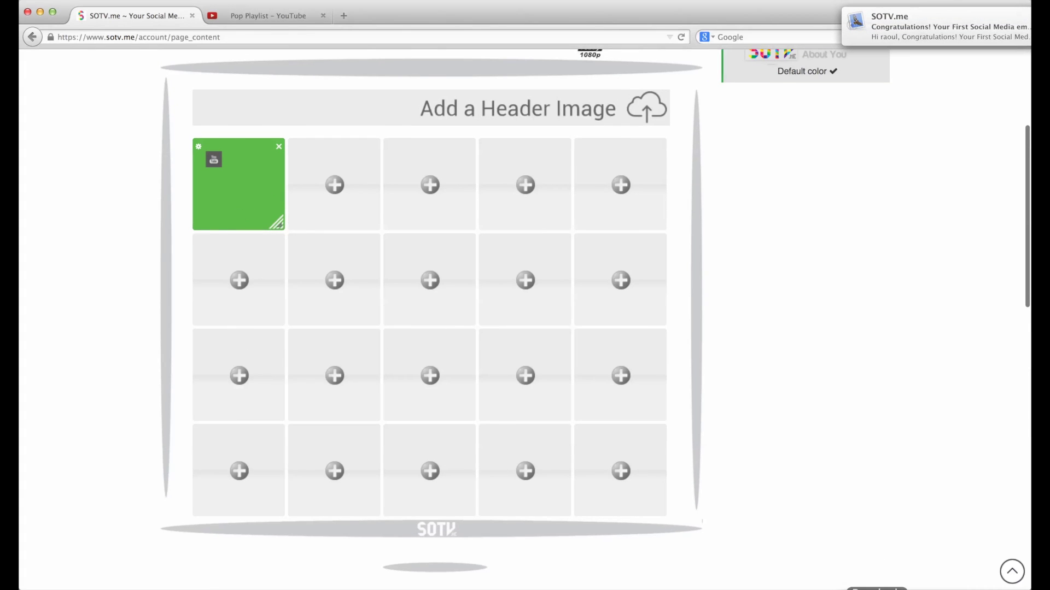
{"action": "left_click", "coordinate": [824, 589]}
{"action": "left_click", "coordinate": [270, 91]}
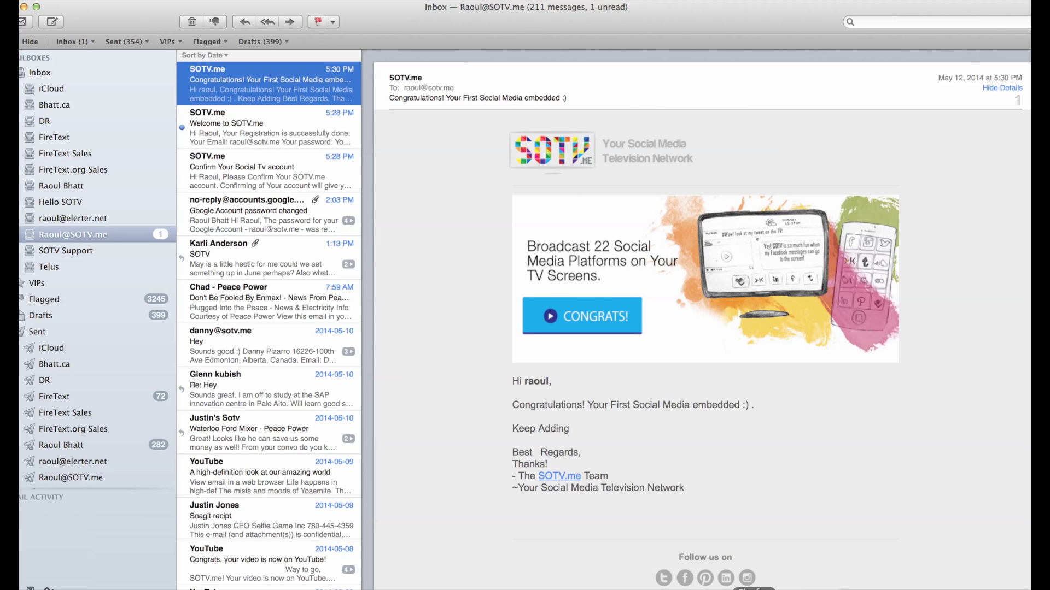
{"action": "left_click", "coordinate": [755, 584]}
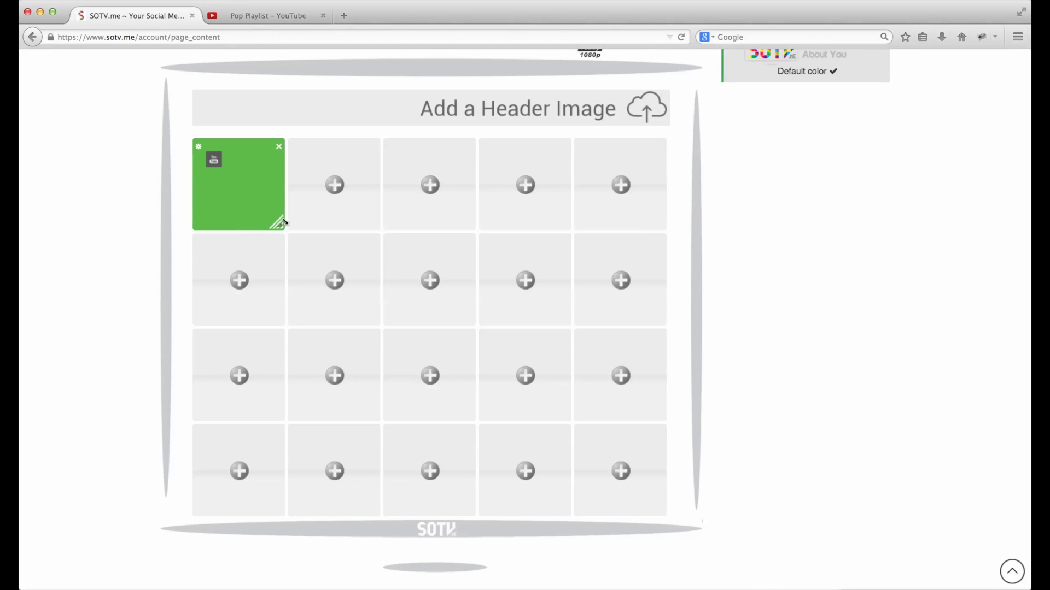
- Resize the YouTube block so it spans three columns by two rows of the grid
{"action": "left_click_drag", "start_coordinate": [277, 224], "coordinate": [528, 372]}
{"action": "left_click_drag", "start_coordinate": [559, 411], "coordinate": [420, 310]}
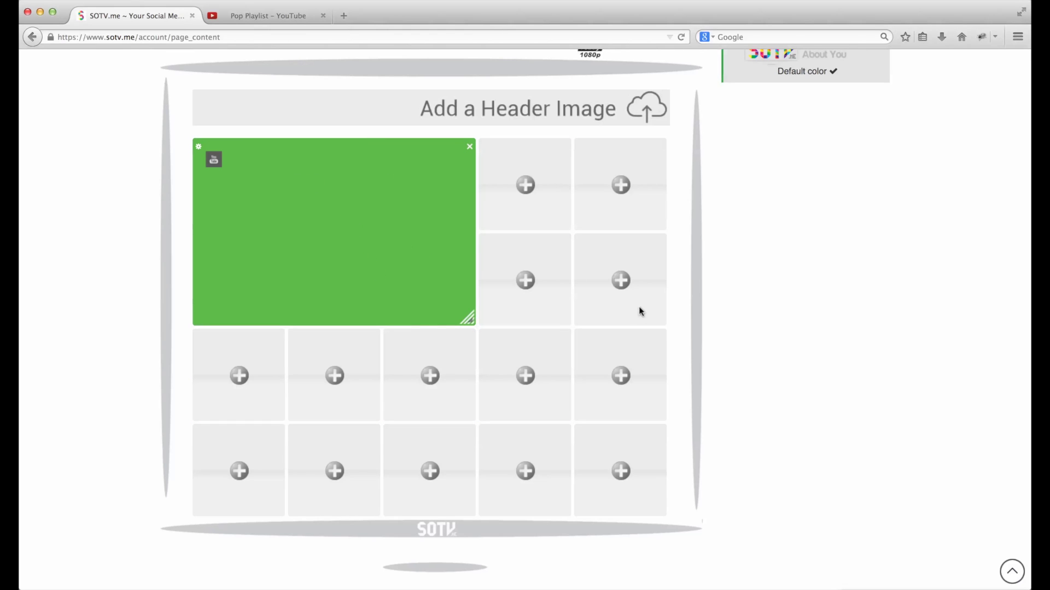
- Add an Instagram (Hashtag) block with Id 'love' in the next empty cell
{"action": "left_click", "coordinate": [524, 188]}
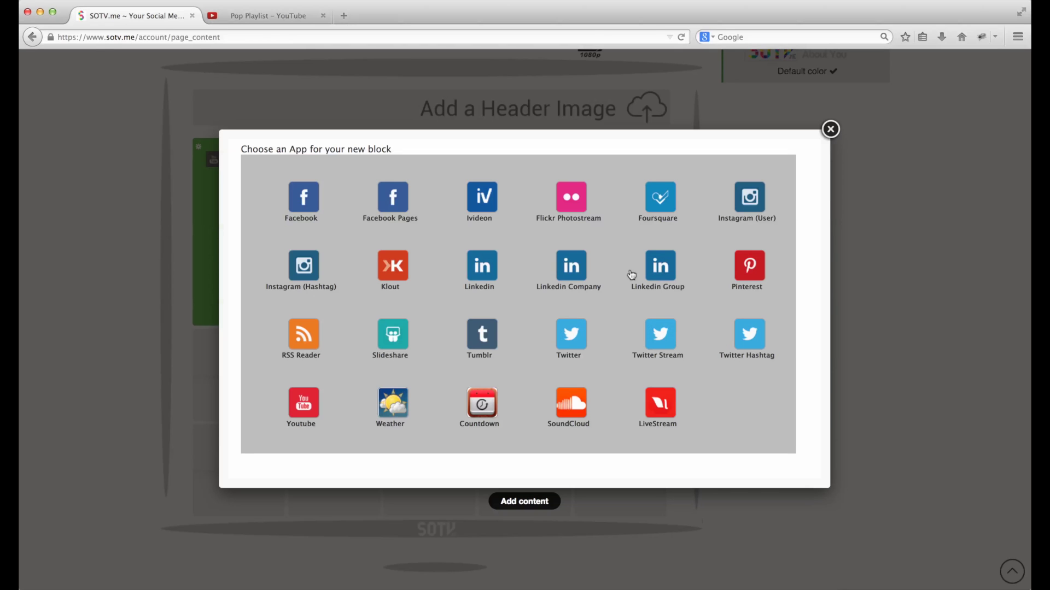
{"action": "left_click", "coordinate": [303, 266]}
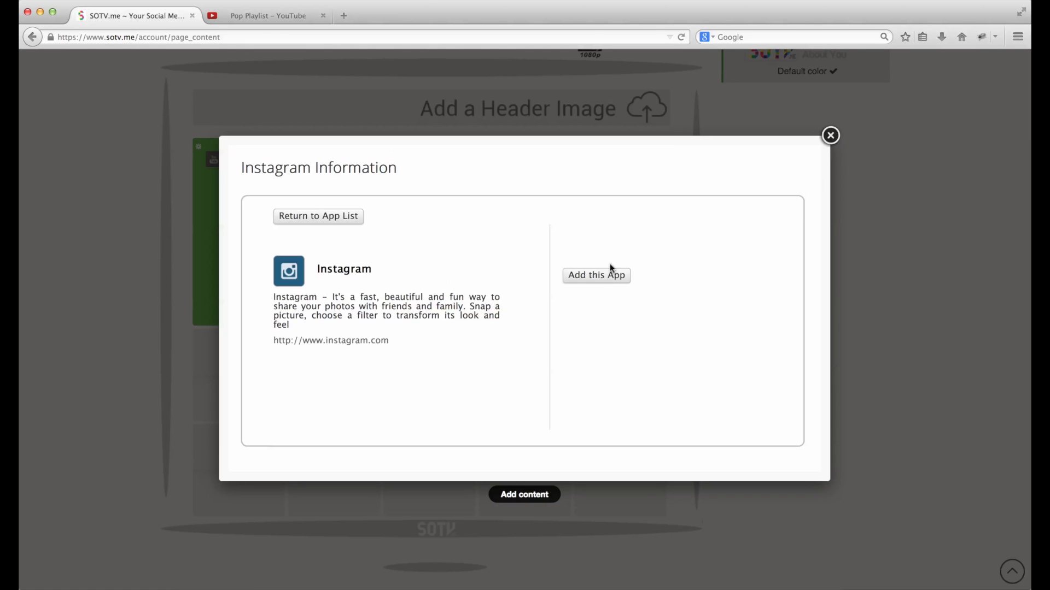
{"action": "left_click", "coordinate": [603, 280]}
{"action": "left_click", "coordinate": [331, 323]}
{"action": "type", "text": "love"}
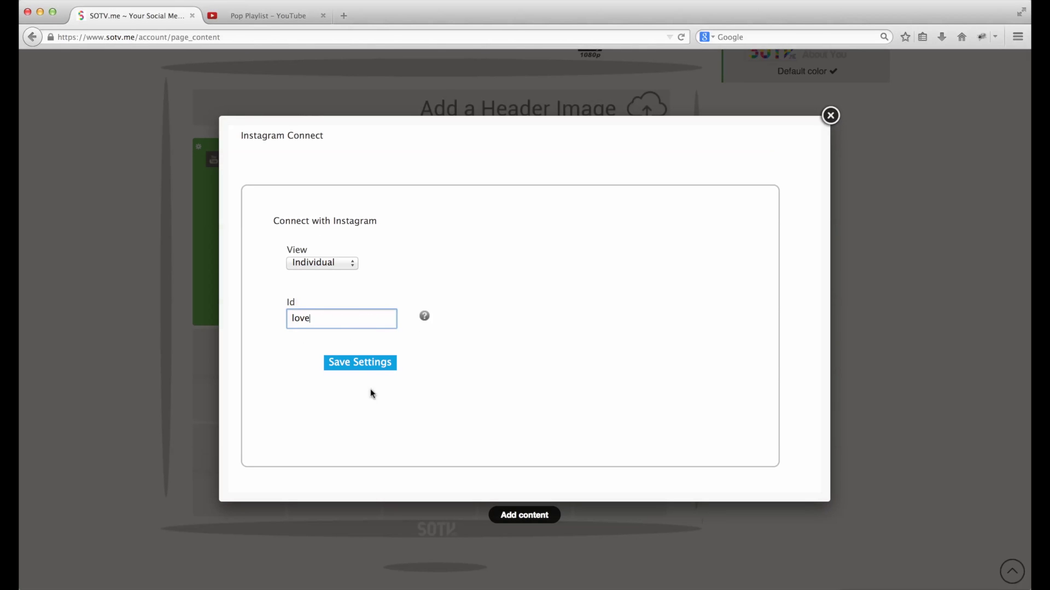
{"action": "left_click", "coordinate": [334, 362]}
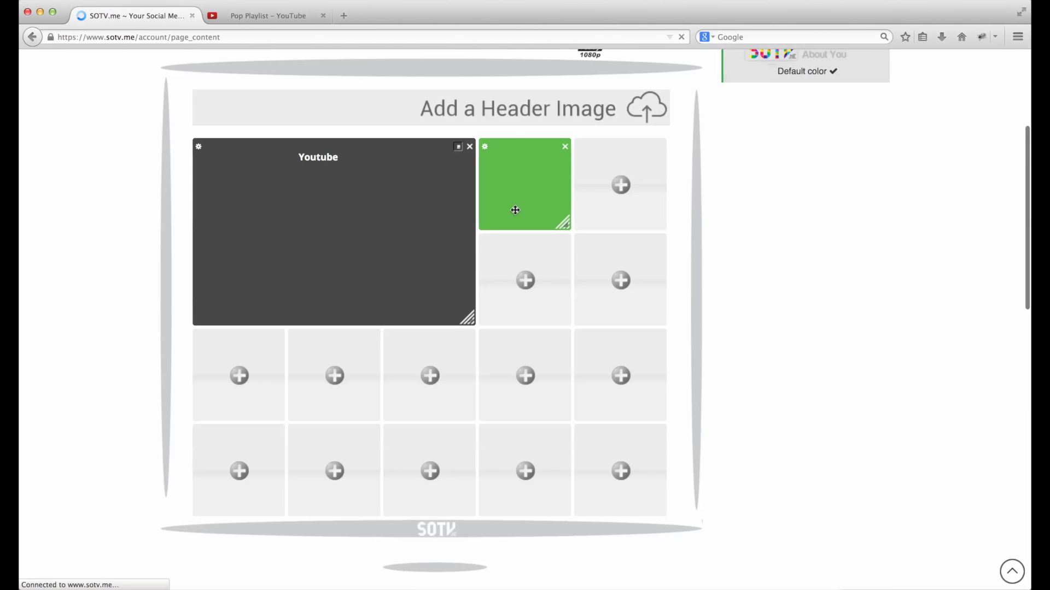
- Stretch the Instagram 'love' block to 2x3 and start another block in an empty cell
{"action": "left_click_drag", "start_coordinate": [567, 227], "coordinate": [639, 384]}
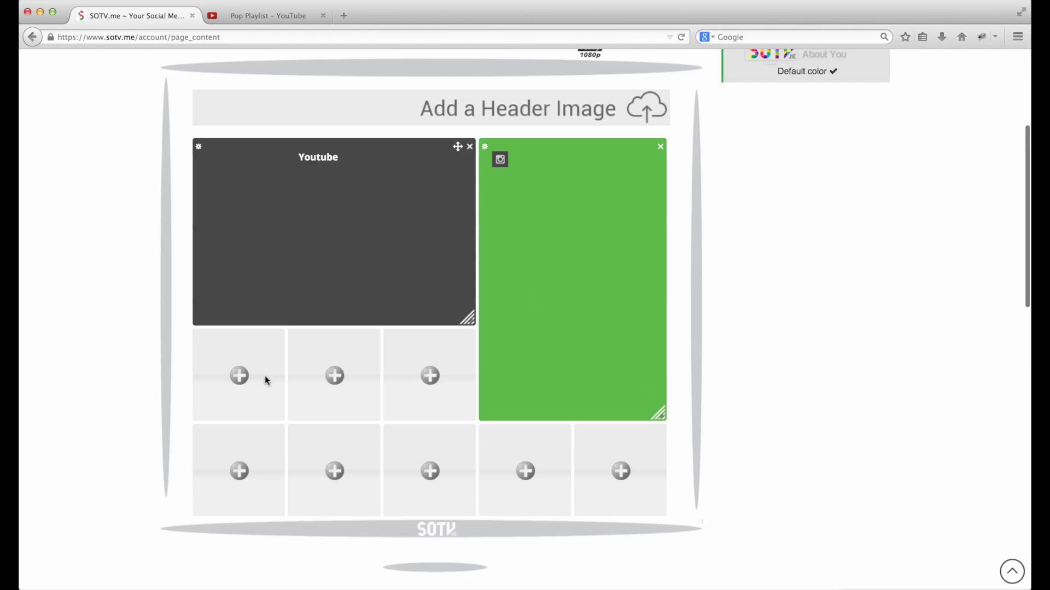
{"action": "left_click", "coordinate": [239, 376]}
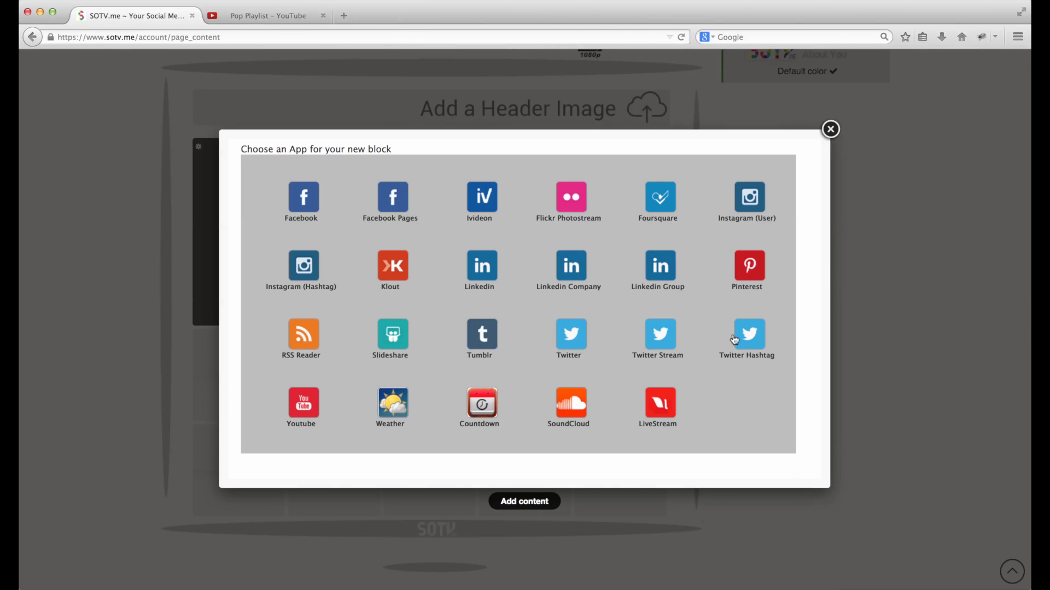
- Choose Twitter Hashtag for the new block and begin entering a Twitter username
{"action": "left_click", "coordinate": [734, 340]}
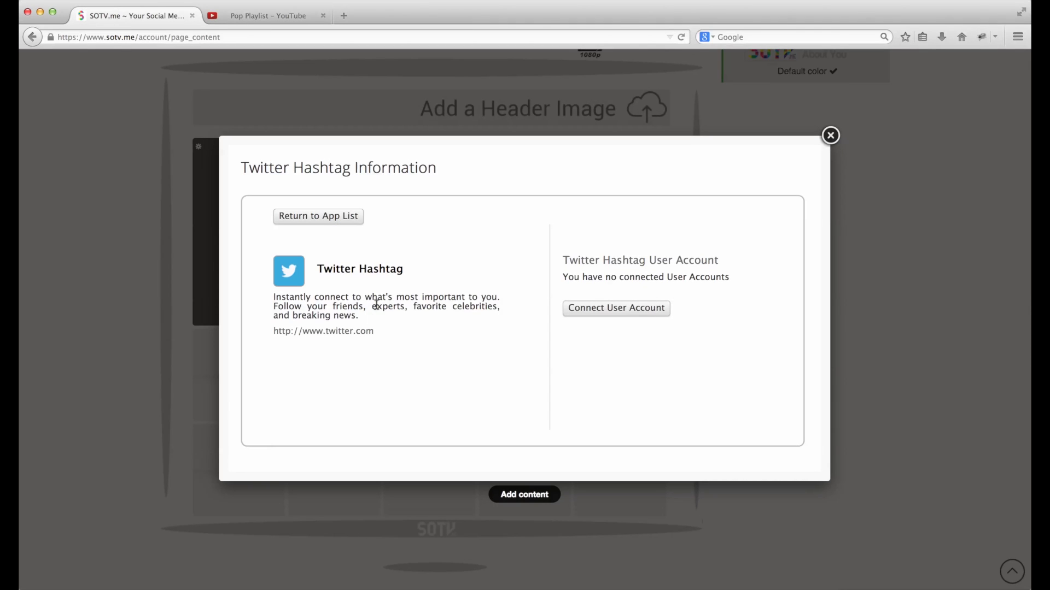
{"action": "left_click", "coordinate": [589, 312]}
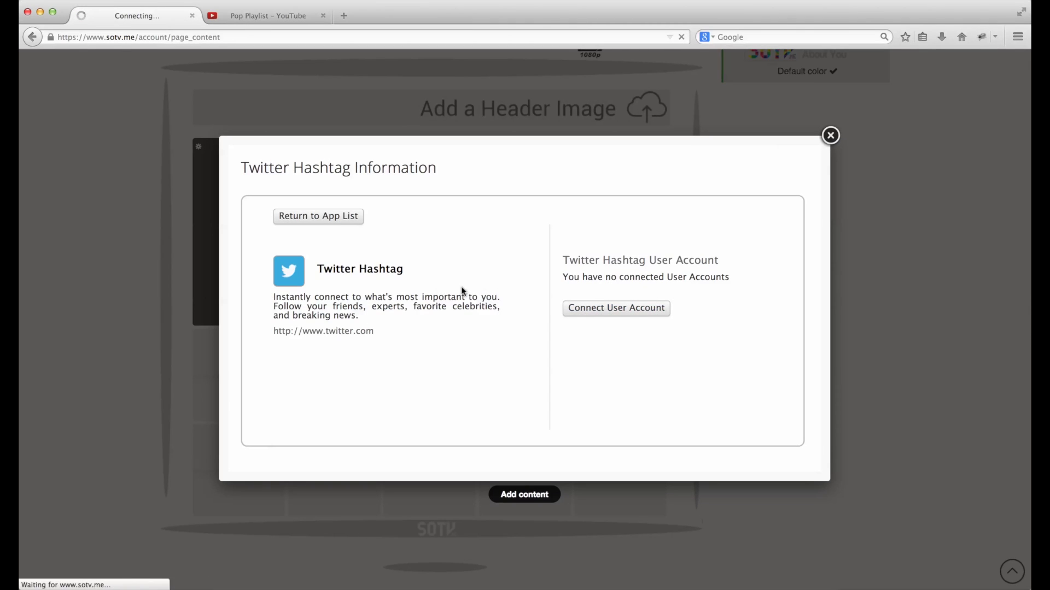
{"action": "left_click", "coordinate": [363, 255]}
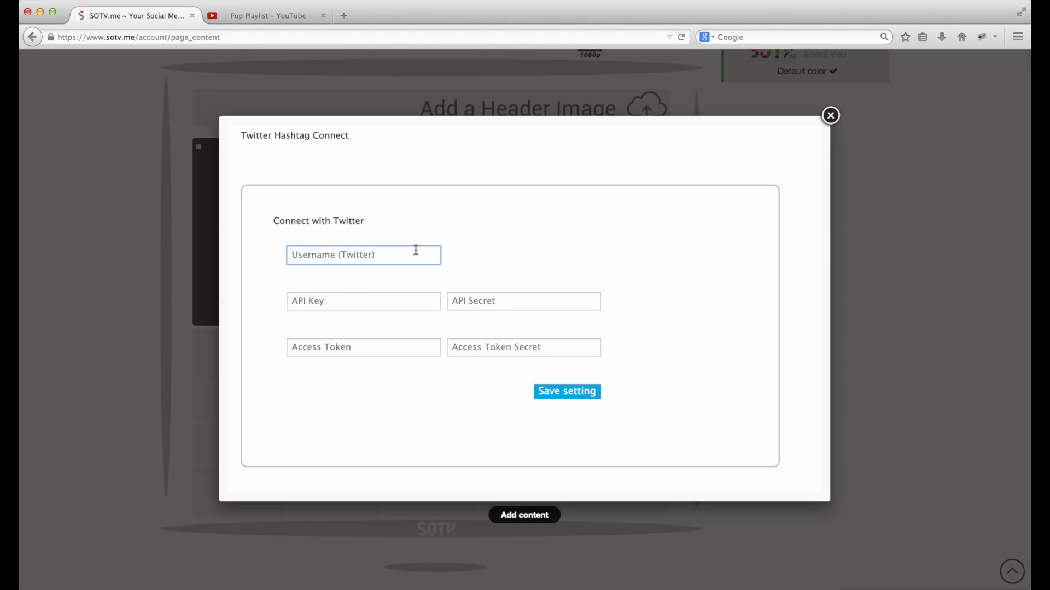
{"action": "type", "text": "@"}
{"action": "key", "text": "BackSpace"}
{"action": "type", "text": "sotvme"}
- Try saving the Twitter settings, then close the dialog without adding the block
{"action": "left_click", "coordinate": [567, 391]}
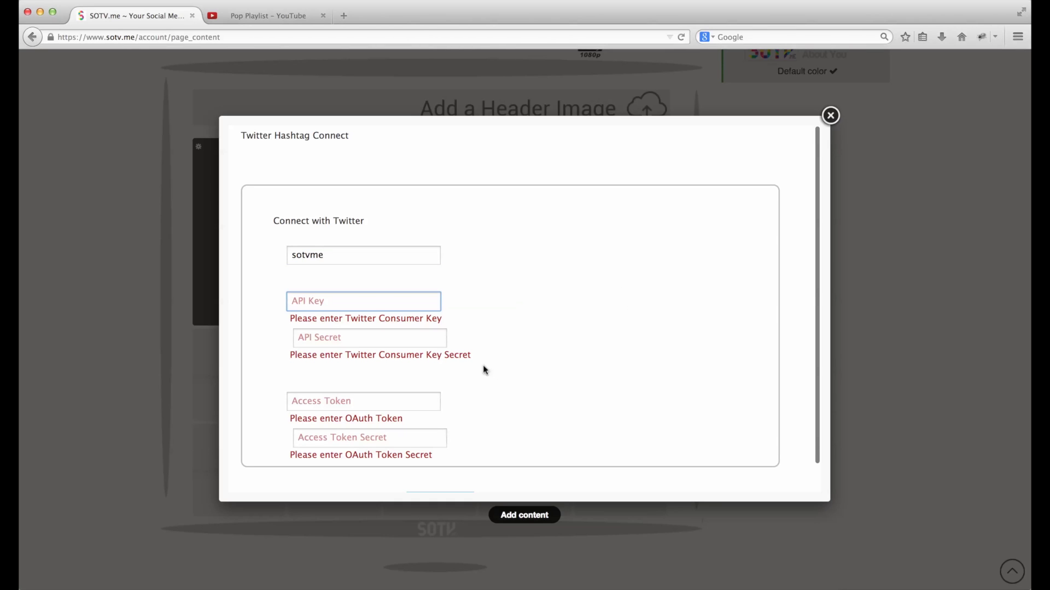
{"action": "left_click", "coordinate": [369, 336]}
{"action": "scroll", "coordinate": [370, 334], "scroll_direction": "down", "scroll_amount": 1}
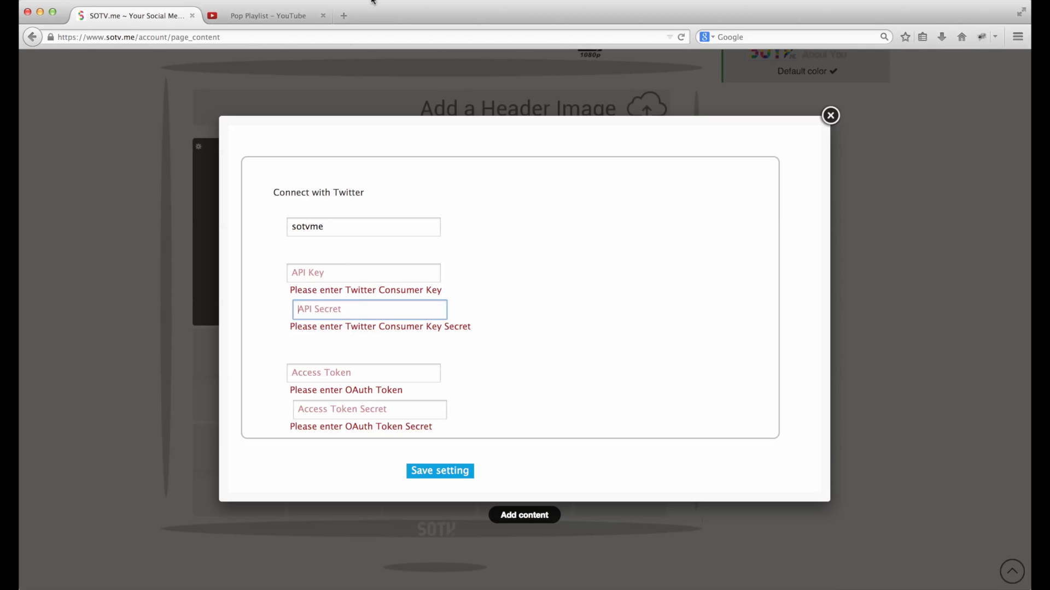
{"action": "scroll", "coordinate": [392, 372], "scroll_direction": "up", "scroll_amount": 1}
{"action": "scroll", "coordinate": [394, 363], "scroll_direction": "down", "scroll_amount": 1}
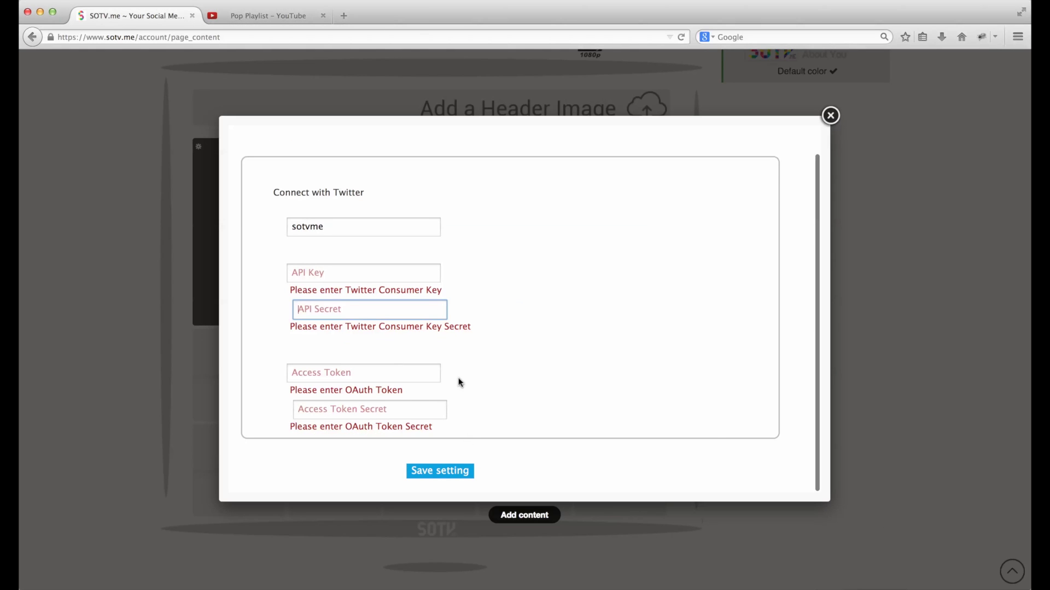
{"action": "left_click", "coordinate": [830, 116]}
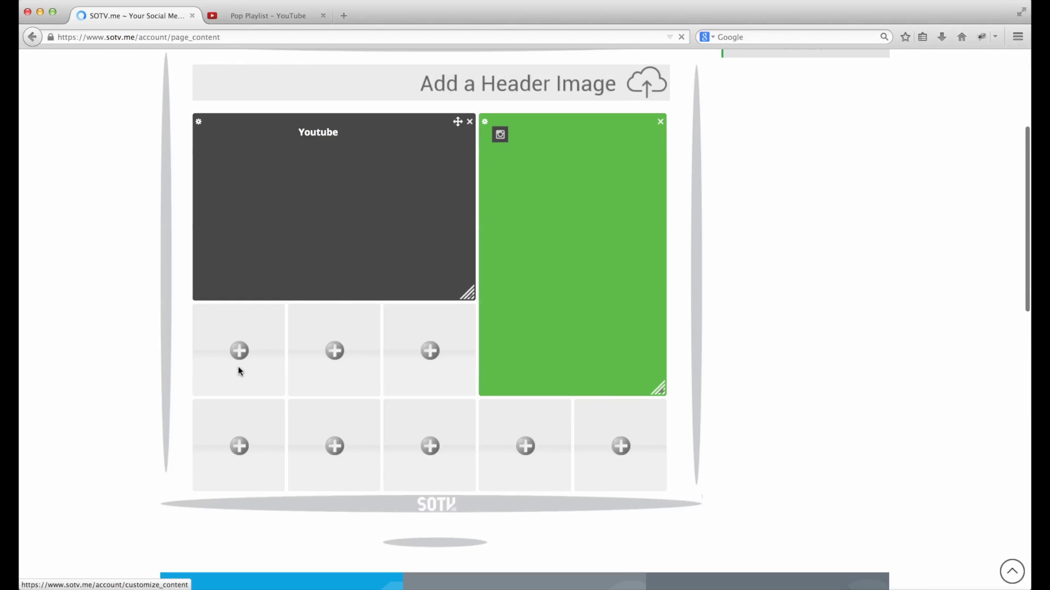
- Add a Weather block for Edmonton using the America/Denver timezone
{"action": "left_click", "coordinate": [239, 351]}
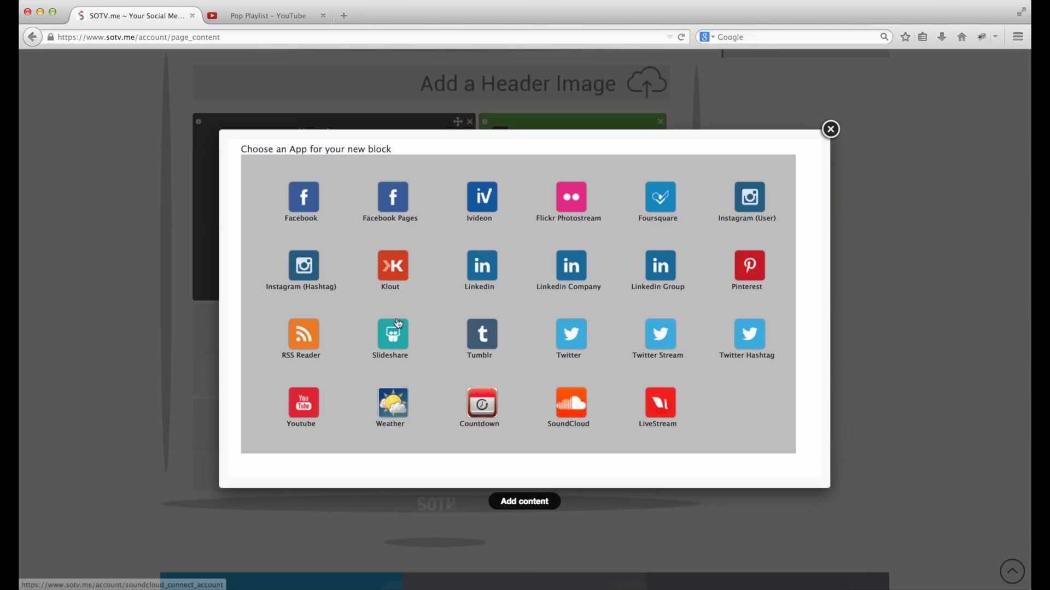
{"action": "left_click", "coordinate": [387, 406]}
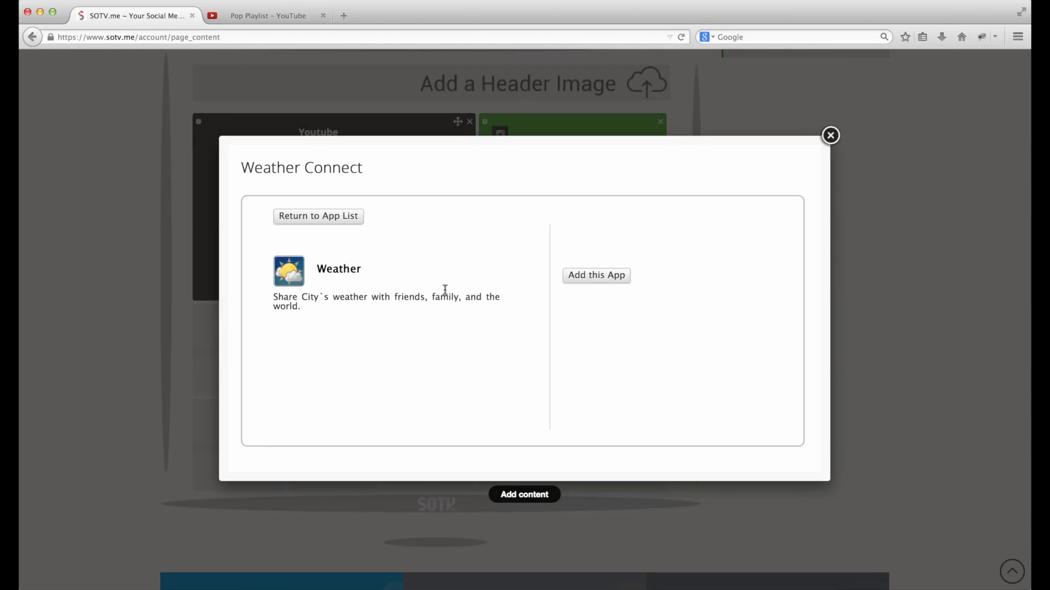
{"action": "left_click", "coordinate": [586, 282]}
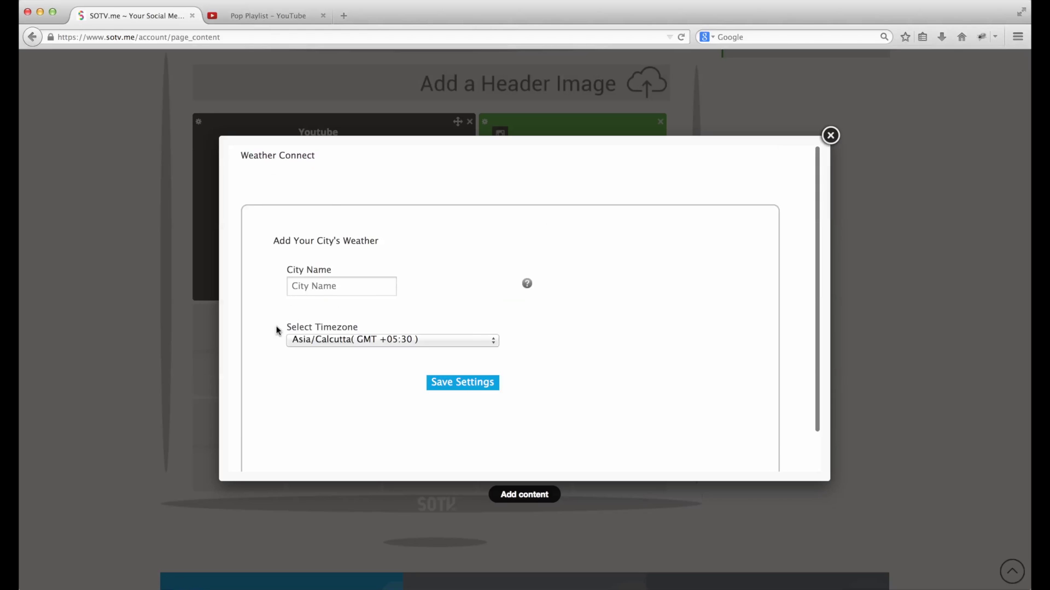
{"action": "left_click", "coordinate": [330, 266]}
{"action": "type", "text": "Edmonton"}
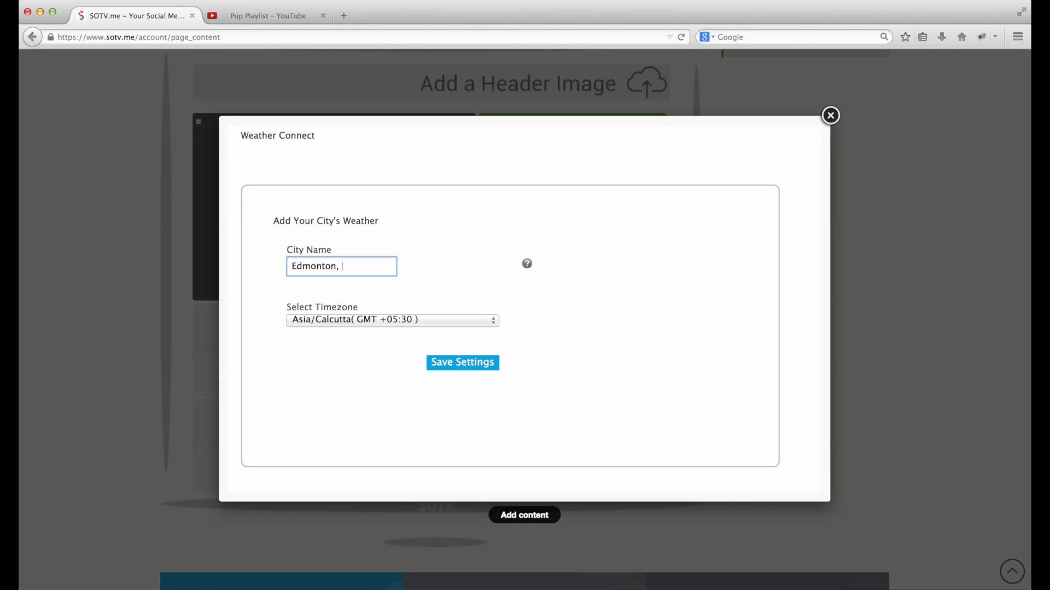
{"action": "left_click", "coordinate": [350, 321]}
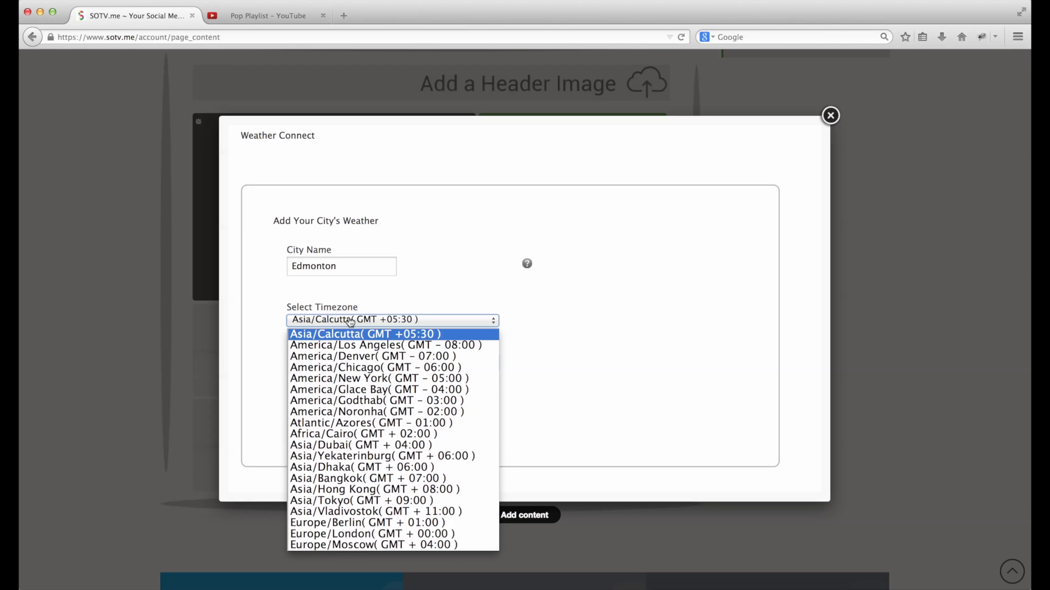
{"action": "left_click", "coordinate": [387, 357]}
{"action": "left_click", "coordinate": [478, 363]}
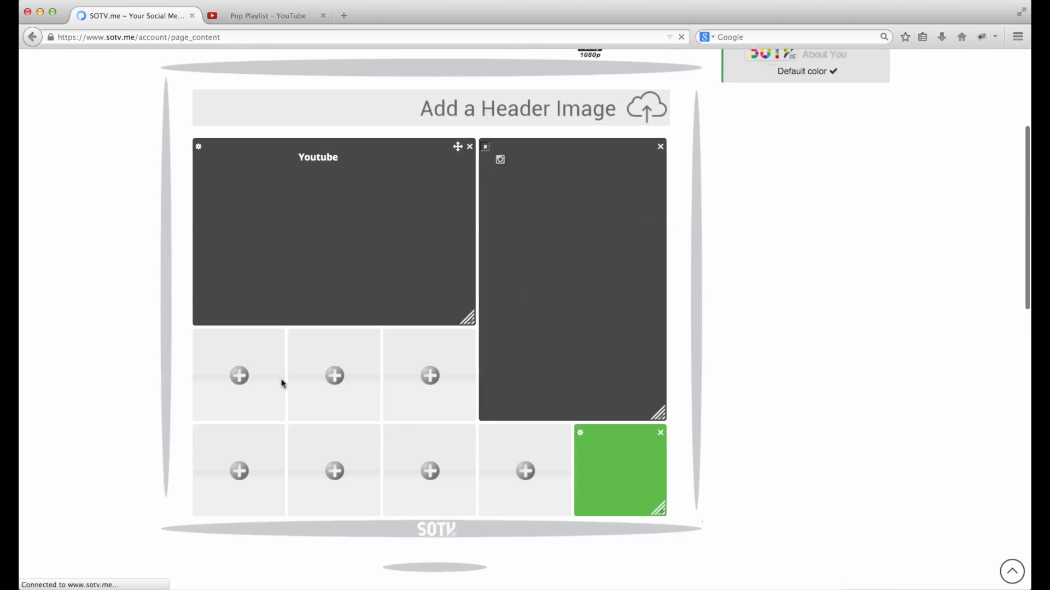
- Move the Weather block just below YouTube and enlarge it to 2x2
{"action": "left_click_drag", "start_coordinate": [620, 471], "coordinate": [278, 417]}
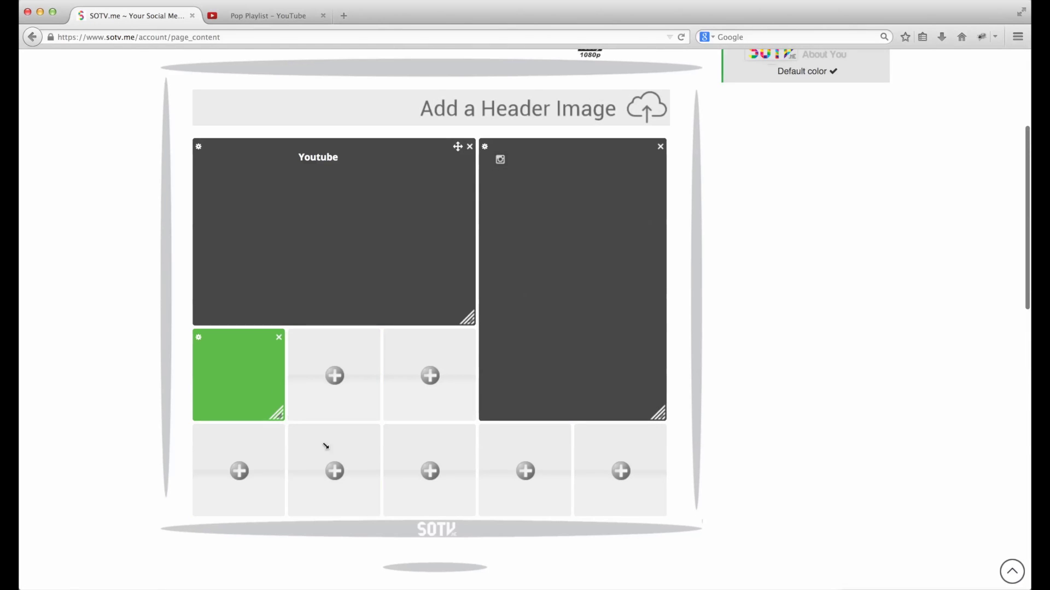
{"action": "left_click_drag", "start_coordinate": [326, 446], "coordinate": [367, 497]}
{"action": "scroll", "coordinate": [454, 388], "scroll_direction": "down", "scroll_amount": 1}
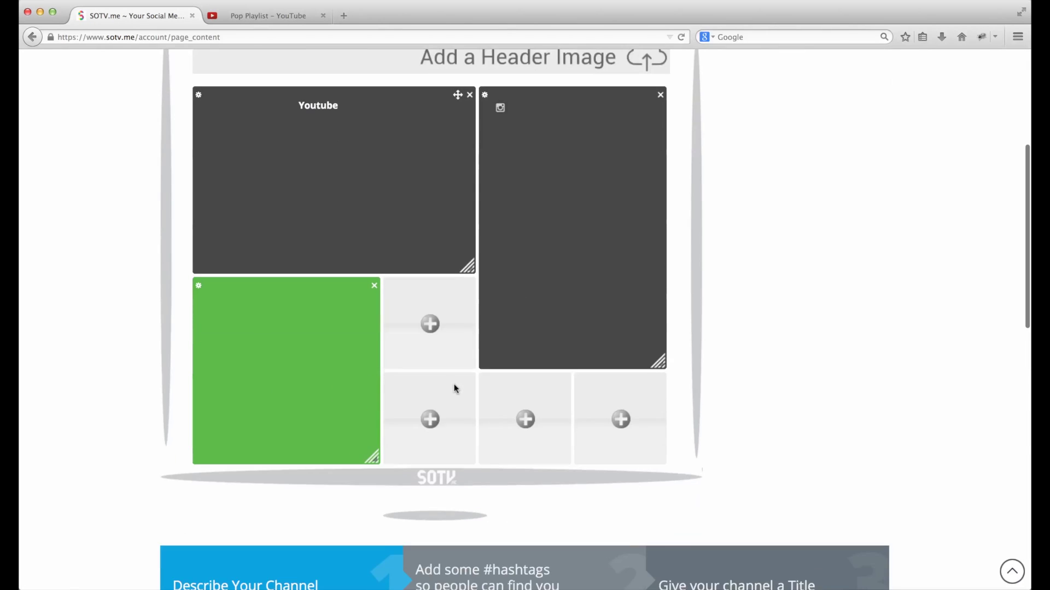
{"action": "scroll", "coordinate": [434, 383], "scroll_direction": "down", "scroll_amount": 2}
{"action": "scroll", "coordinate": [443, 405], "scroll_direction": "up", "scroll_amount": 3}
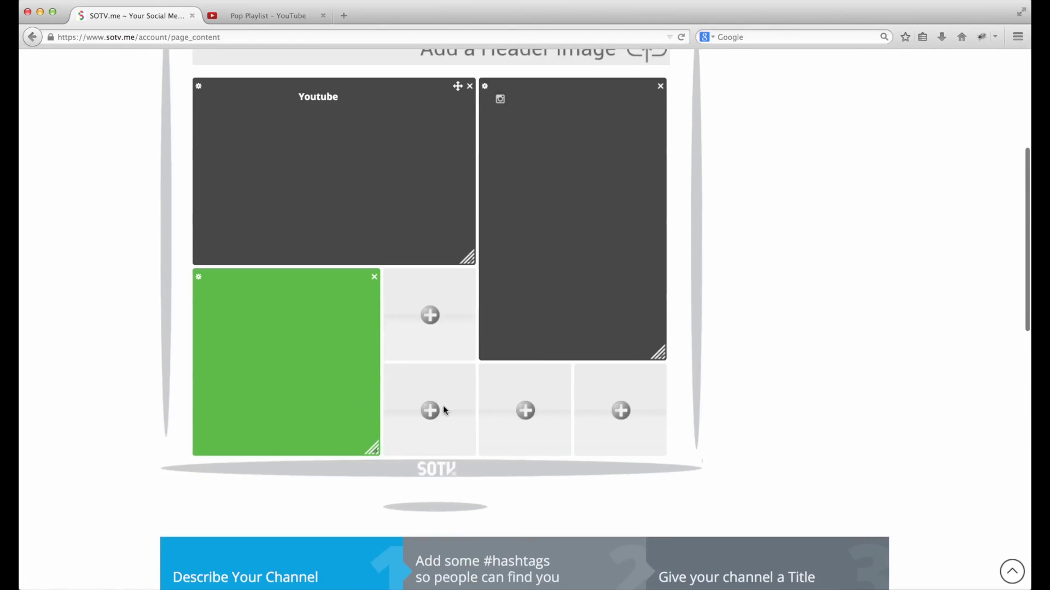
{"action": "scroll", "coordinate": [443, 405], "scroll_direction": "down", "scroll_amount": 4}
{"action": "scroll", "coordinate": [443, 407], "scroll_direction": "down", "scroll_amount": 7}
{"action": "scroll", "coordinate": [444, 407], "scroll_direction": "up", "scroll_amount": 5}
- Complete the channel description as 'This is the SOTV.me channel all about me and how great I am.'
{"action": "left_click", "coordinate": [254, 377]}
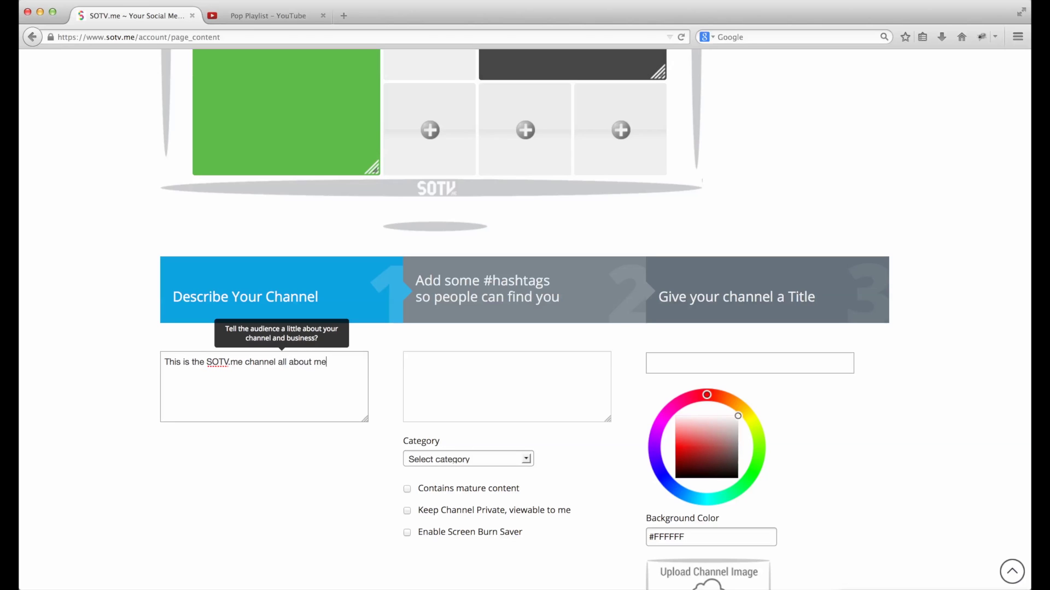
{"action": "type", "text": "how great I am."}
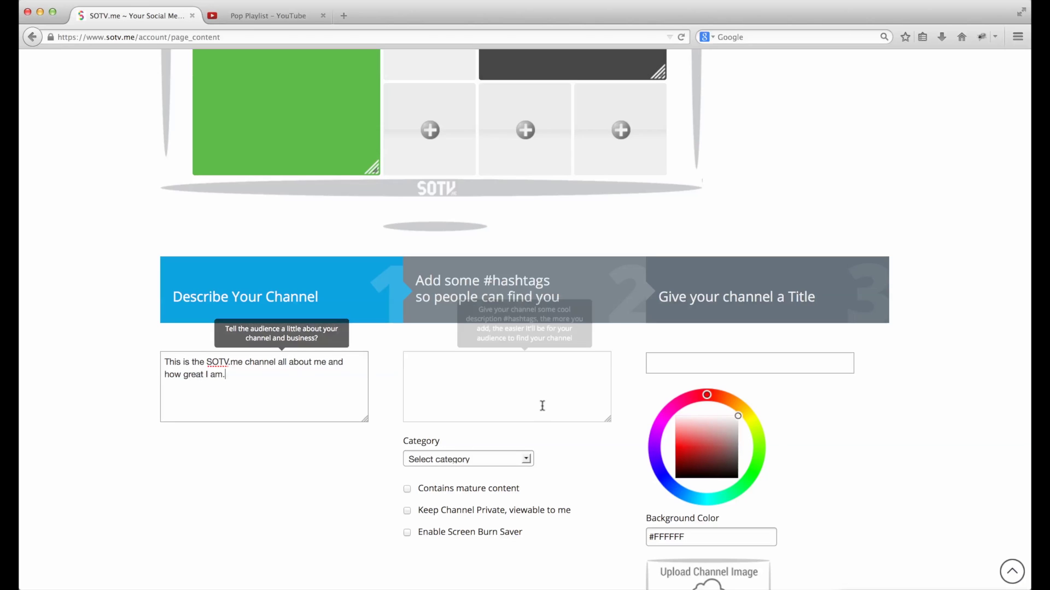
{"action": "left_click", "coordinate": [523, 403]}
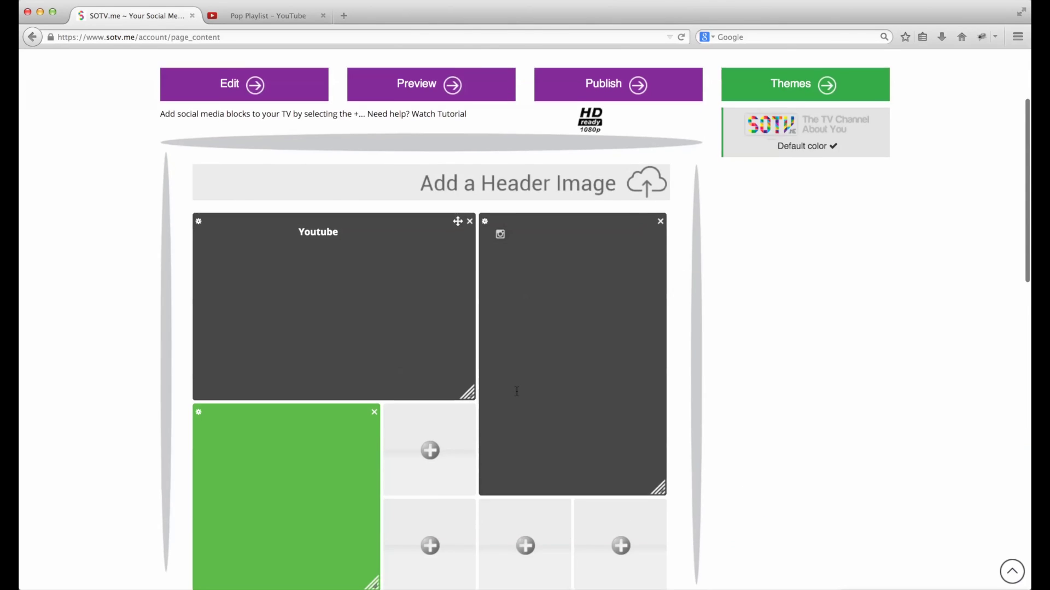
{"action": "scroll", "coordinate": [516, 391], "scroll_direction": "down", "scroll_amount": 5}
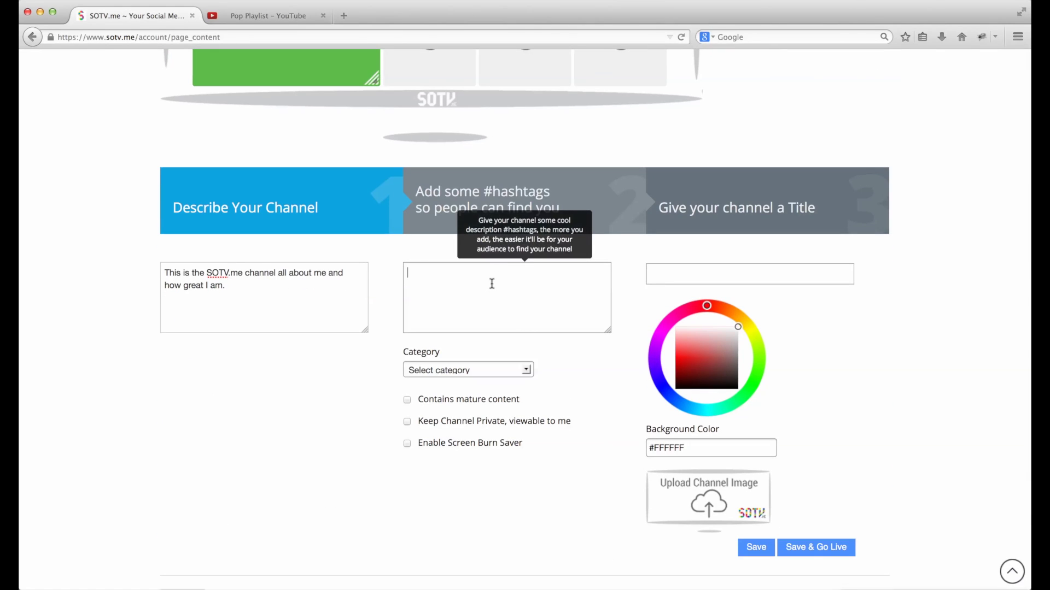
{"action": "scroll", "coordinate": [492, 283], "scroll_direction": "up", "scroll_amount": 1}
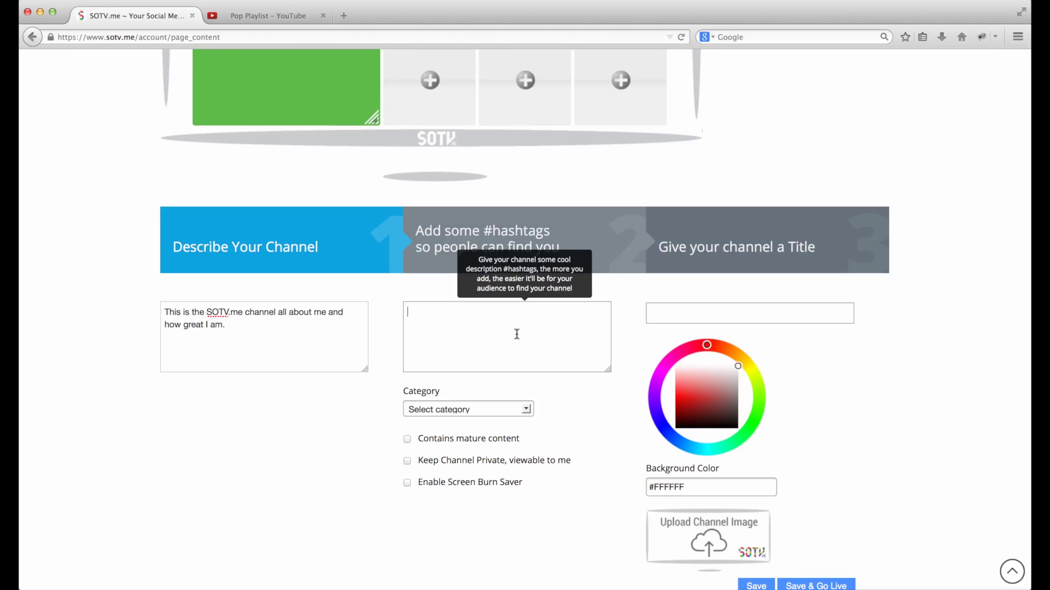
- Add the hashtags #sotv, #cars, #love and #popsongs to the channel
{"action": "left_click", "coordinate": [517, 334]}
{"action": "type", "text": "#raoul #sotv #cars #love #"}
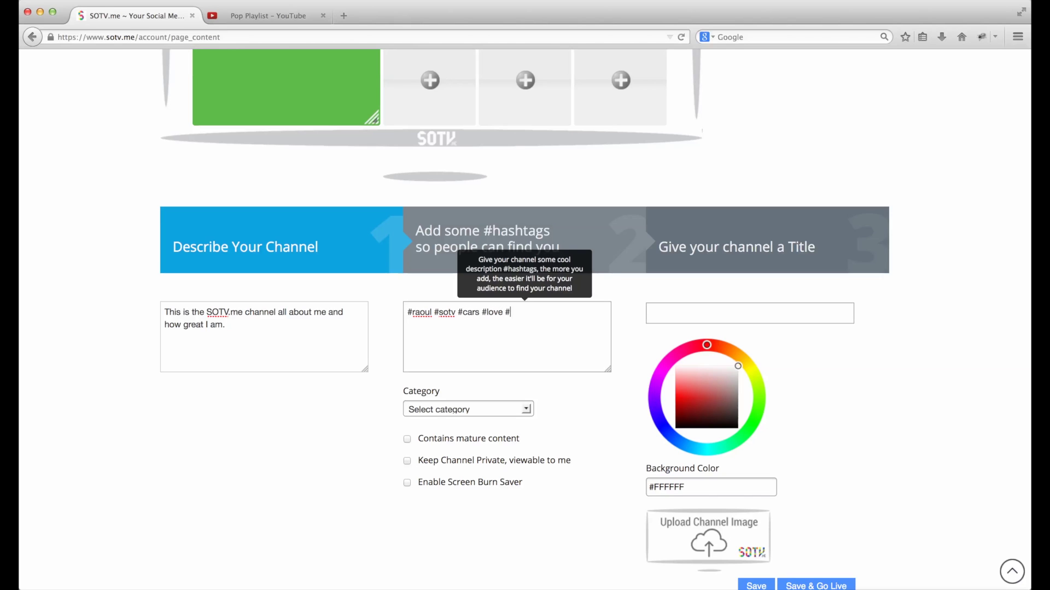
{"action": "type", "text": "songs"}
- Set the channel category to Products
{"action": "left_click", "coordinate": [473, 409]}
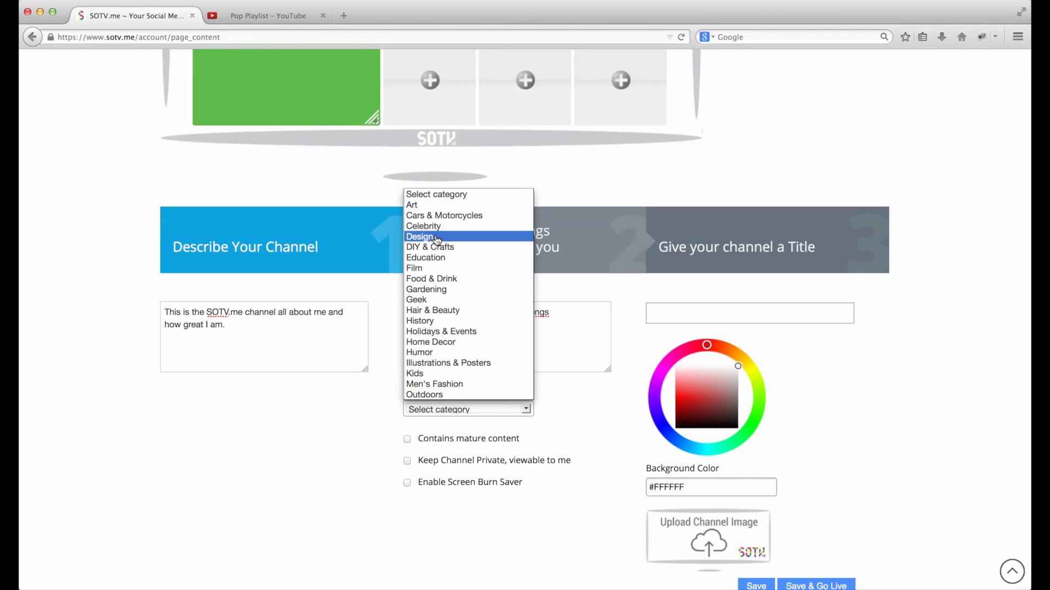
{"action": "scroll", "coordinate": [440, 352], "scroll_direction": "down", "scroll_amount": 2}
{"action": "scroll", "coordinate": [440, 352], "scroll_direction": "down", "scroll_amount": 3}
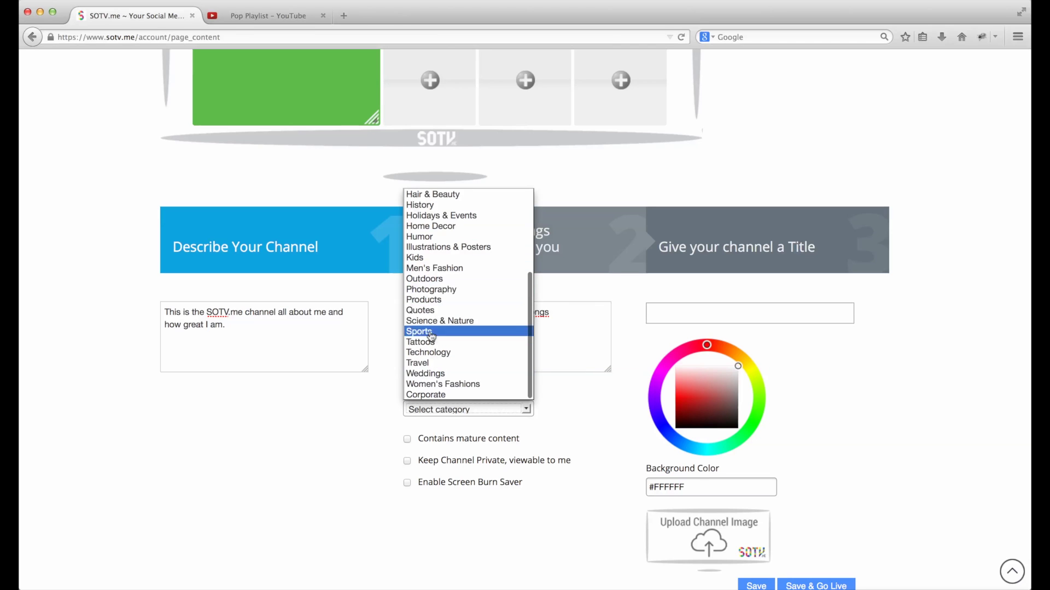
{"action": "left_click", "coordinate": [435, 299]}
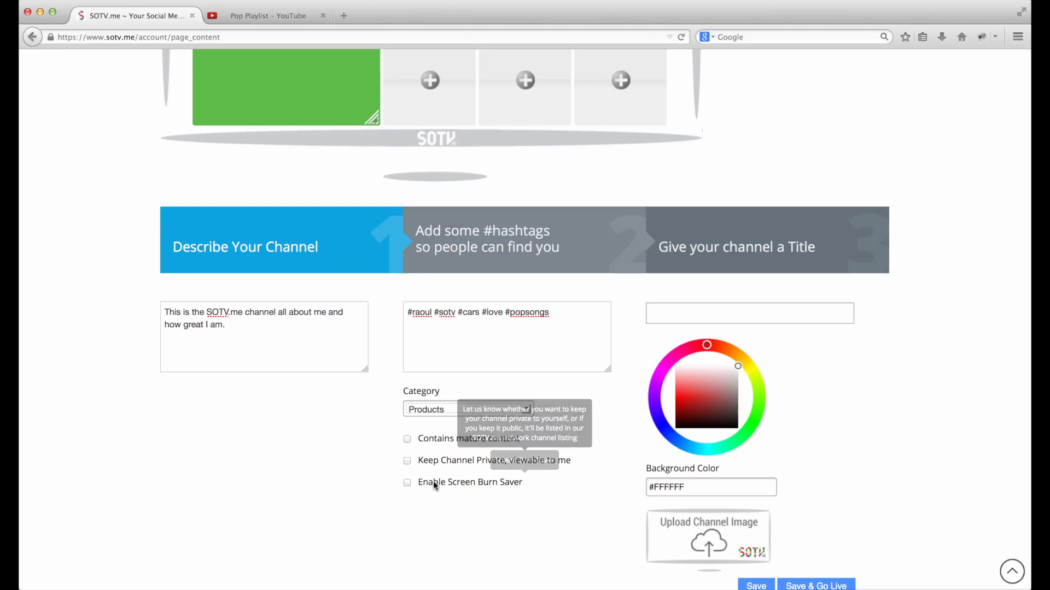
- Enter the channel title as the owner's first name followed by 'Great TV'
{"action": "left_click", "coordinate": [696, 312]}
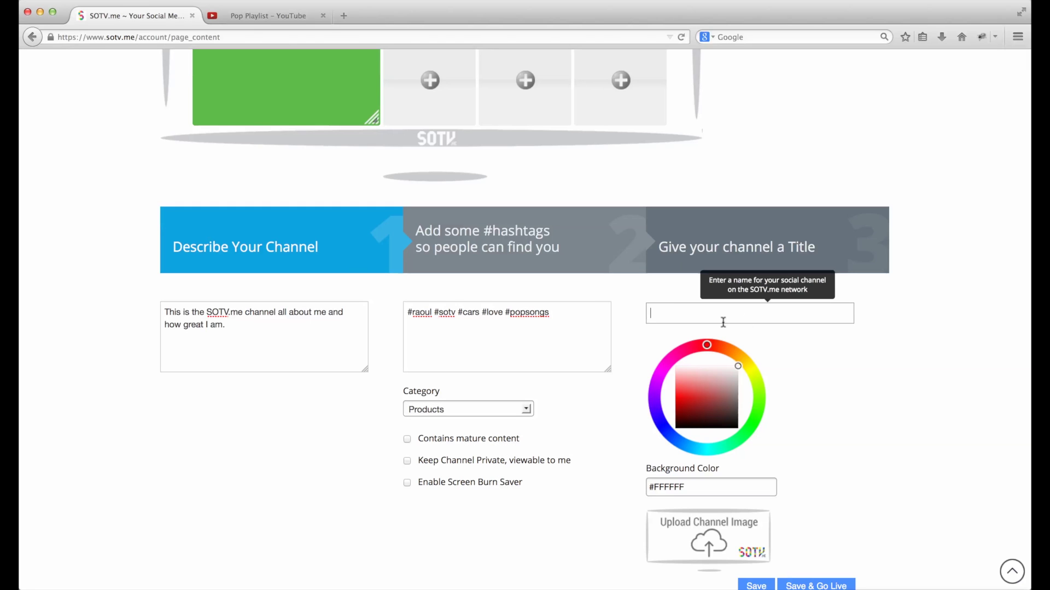
{"action": "type", "text": "Raoul's Great TV"}
{"action": "scroll", "coordinate": [640, 437], "scroll_direction": "down", "scroll_amount": 3}
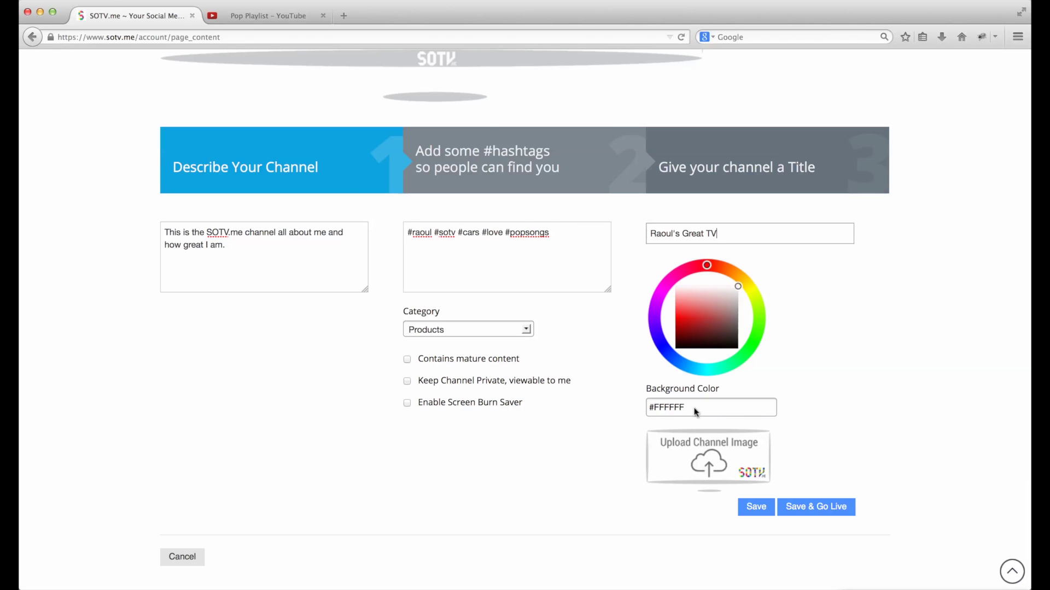
- Upload IMG_2156.jpg from the images folder in Documents as the channel image
{"action": "left_click", "coordinate": [706, 465]}
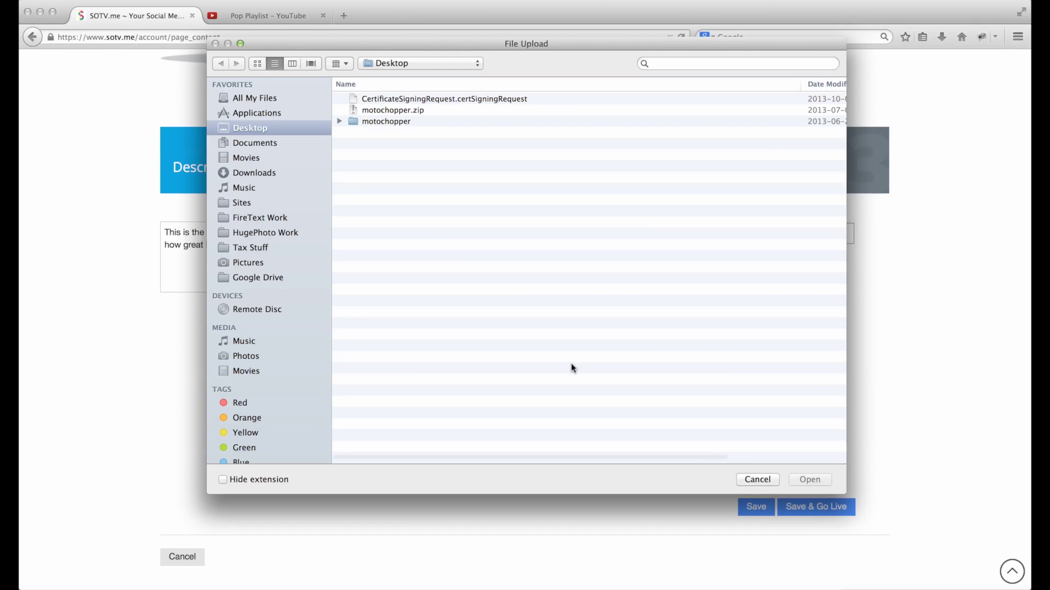
{"action": "left_click", "coordinate": [259, 144]}
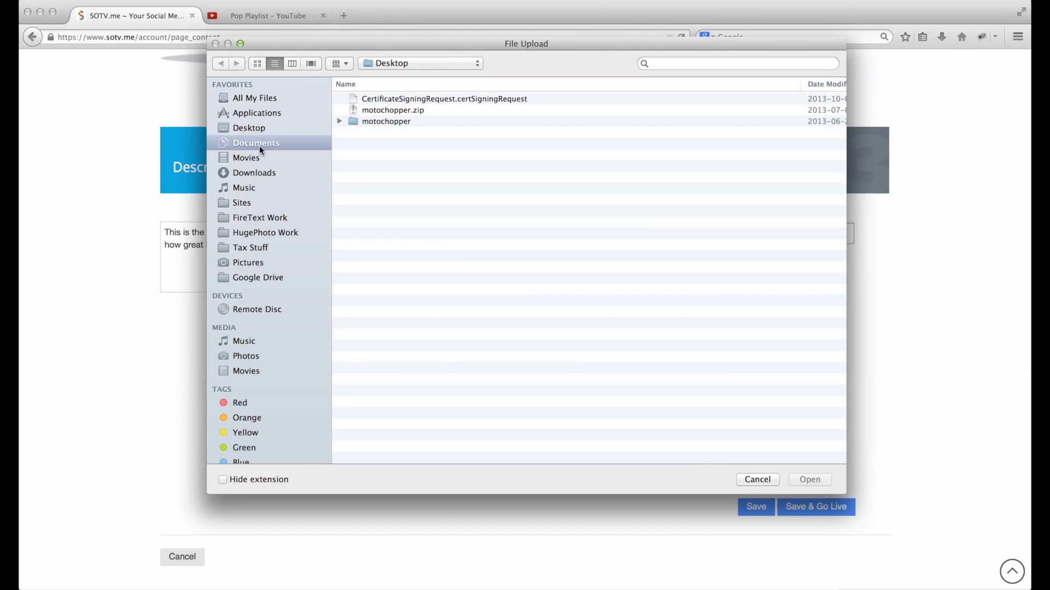
{"action": "double_click", "coordinate": [363, 112]}
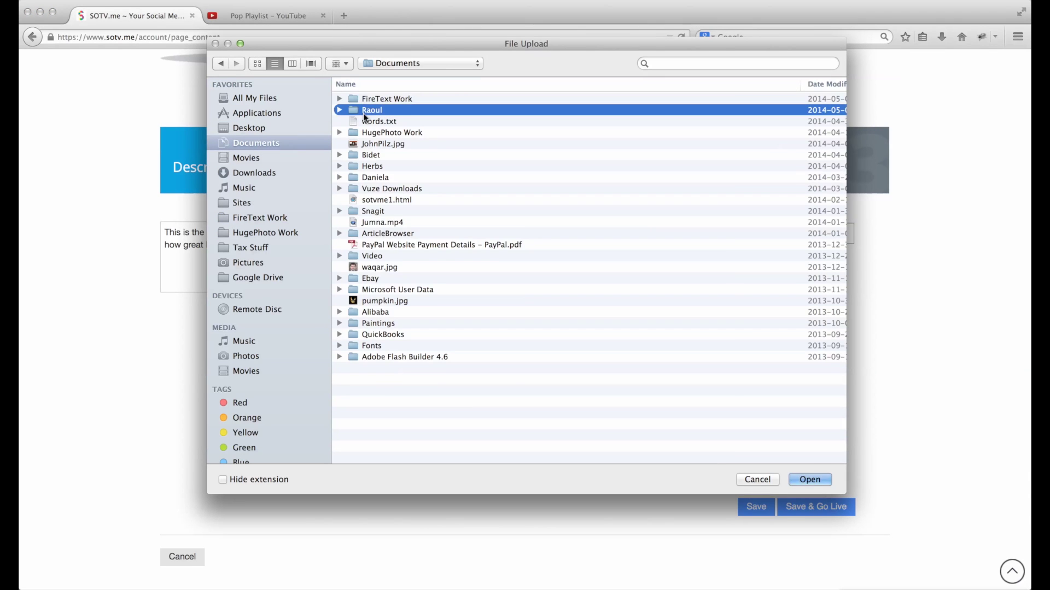
{"action": "left_click", "coordinate": [257, 64]}
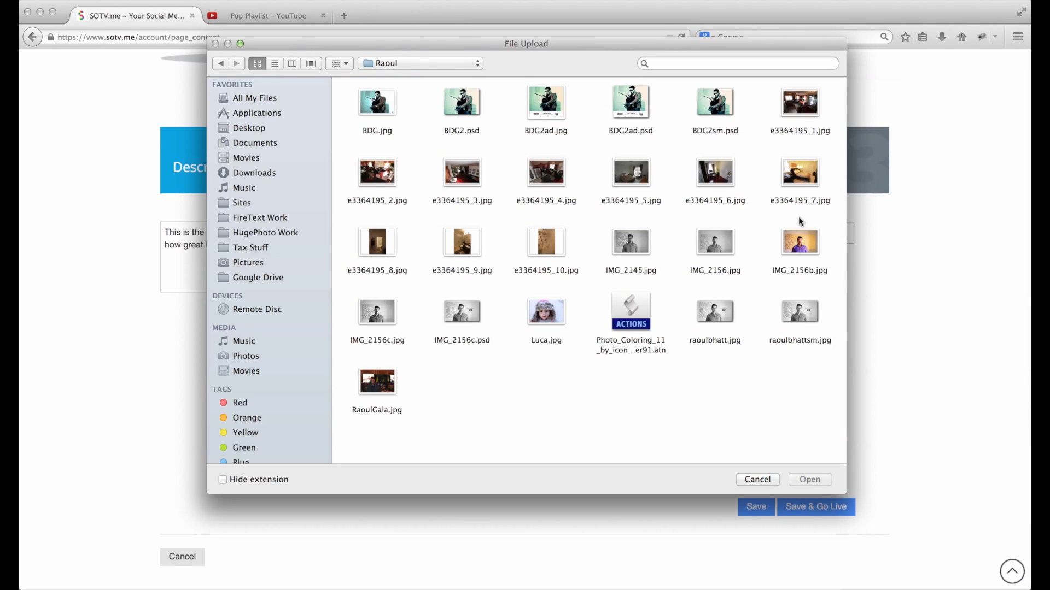
{"action": "double_click", "coordinate": [717, 240]}
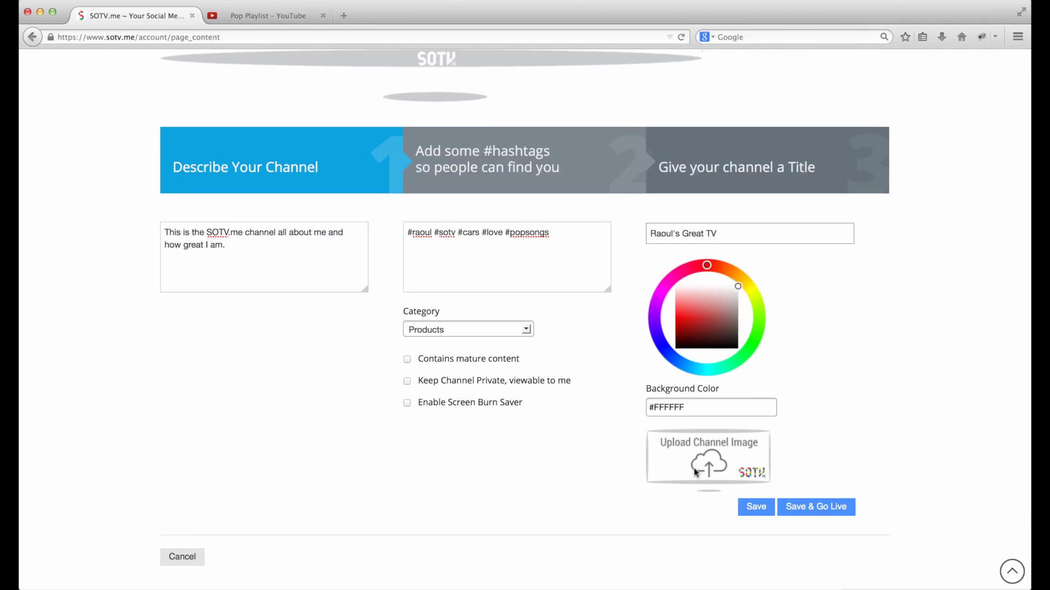